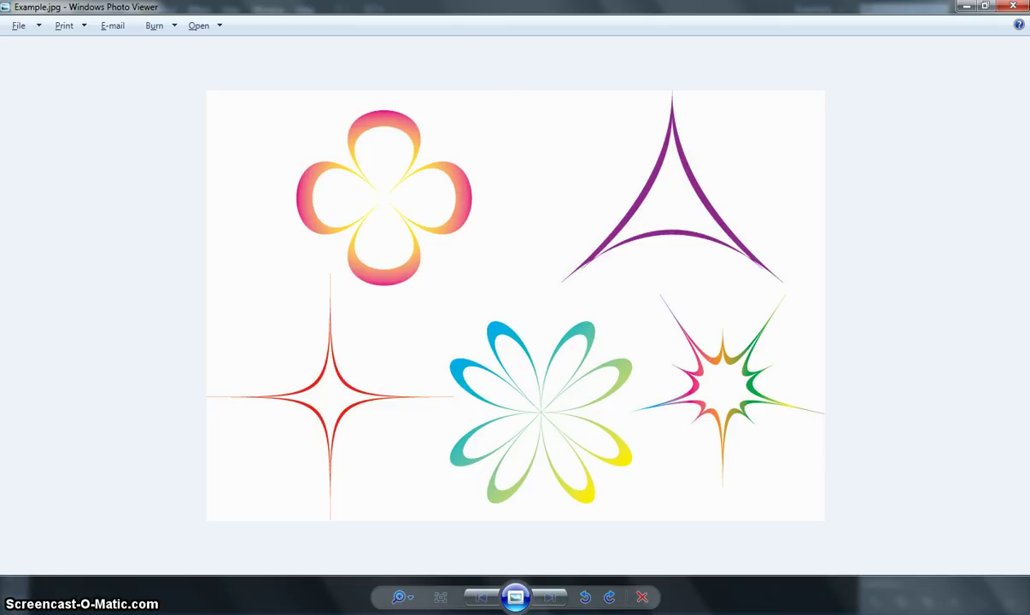
# Step: Switch from the Example.jpg photo viewer to Adobe Illustrator CC
pyautogui.hotkey('alt', 'Tab')
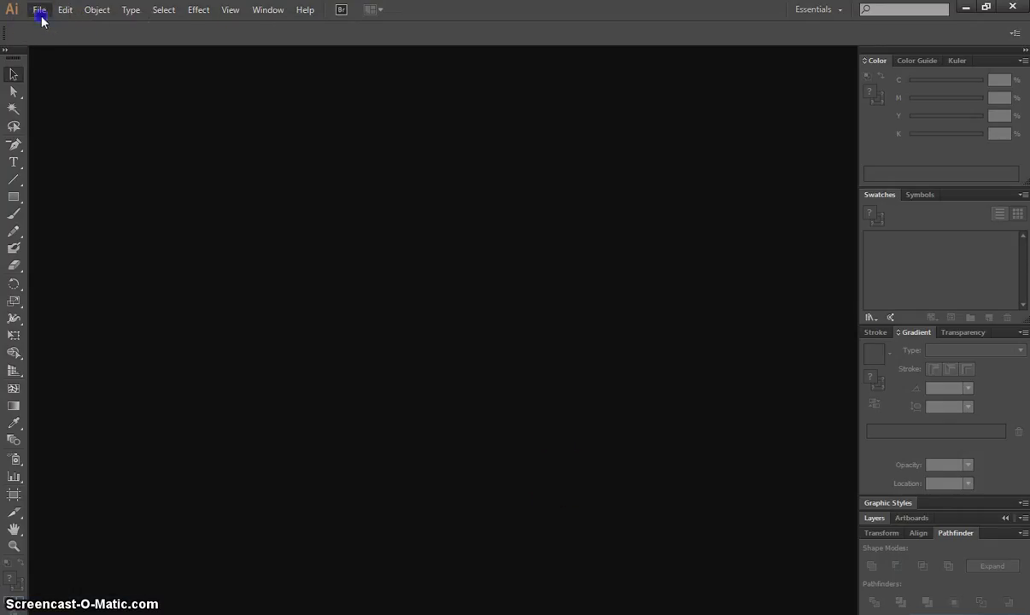
# Step: Start a new Print-profile A4 landscape document named Pucker & Bloat with 3 mm bleed
pyautogui.click(40, 11)
pyautogui.click(64, 29)
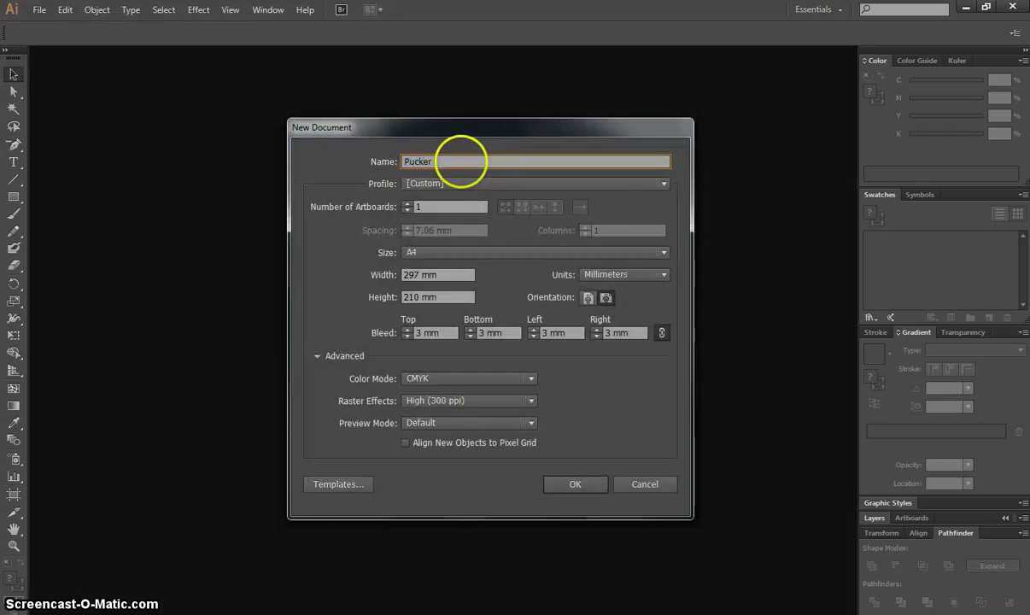
pyautogui.click(490, 183)
pyautogui.click(476, 218)
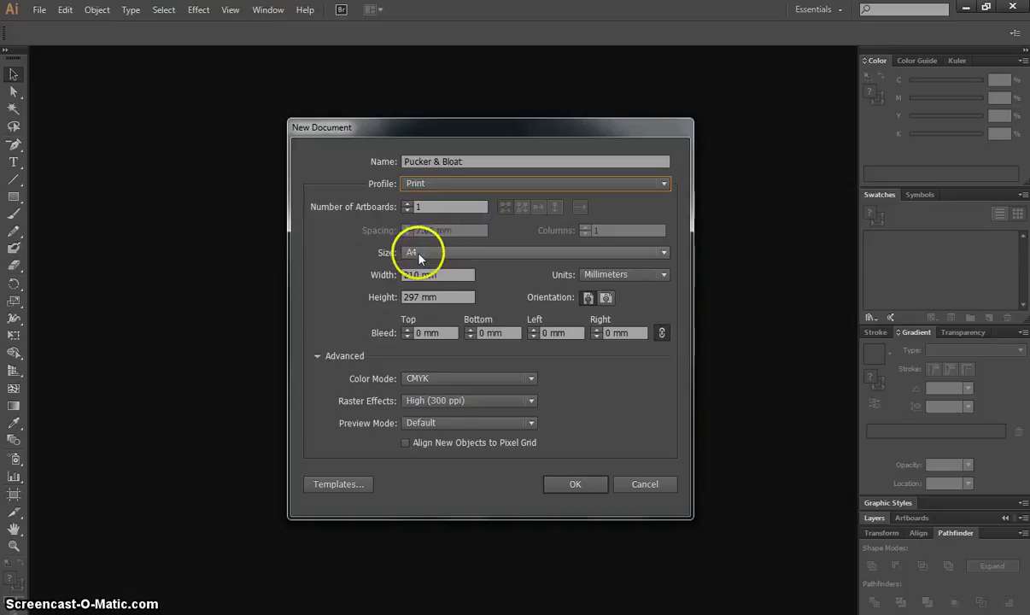
pyautogui.click(606, 298)
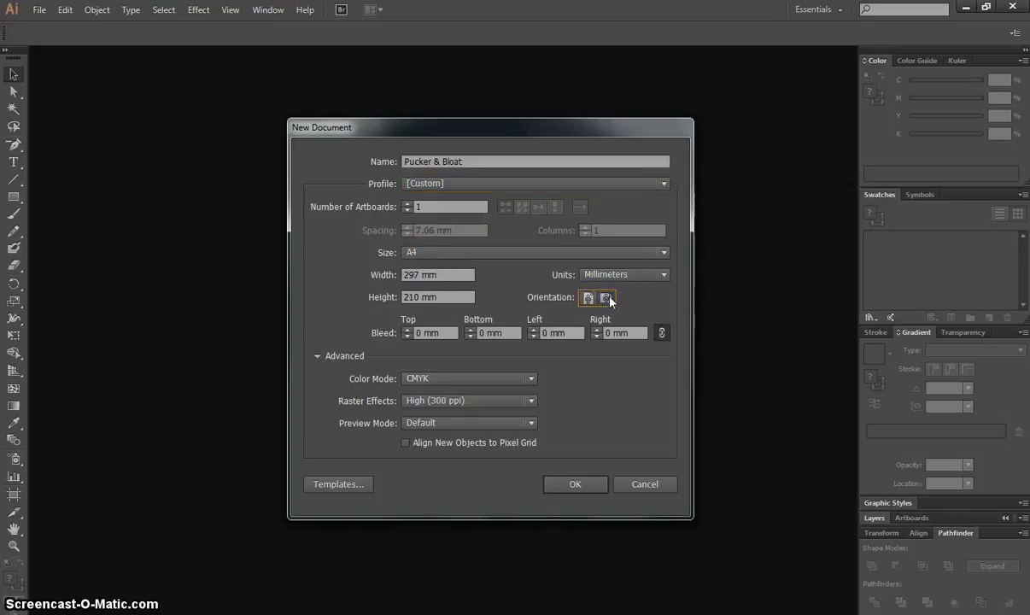
pyautogui.click(408, 333)
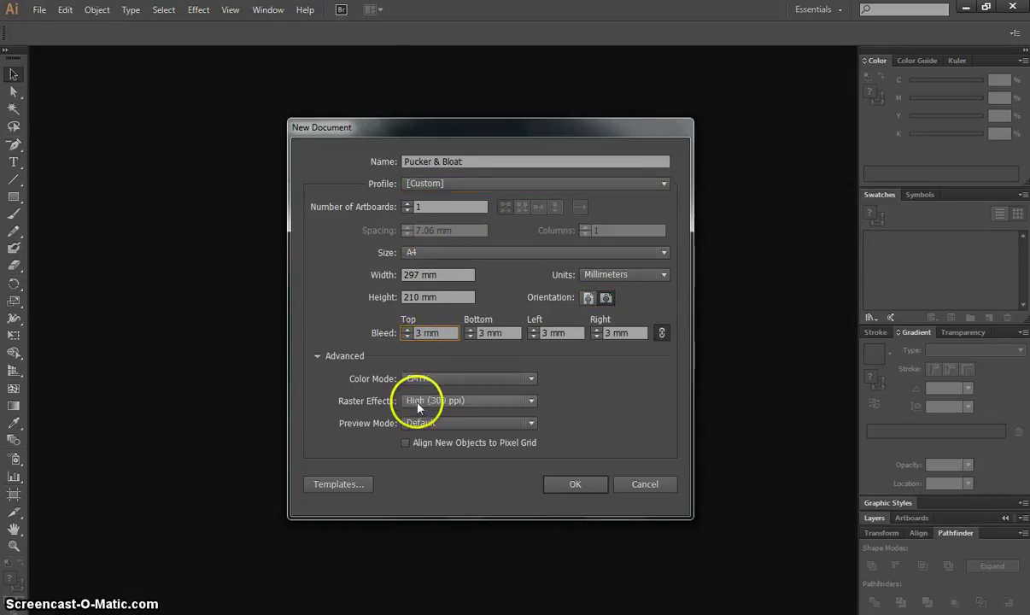
pyautogui.click(577, 484)
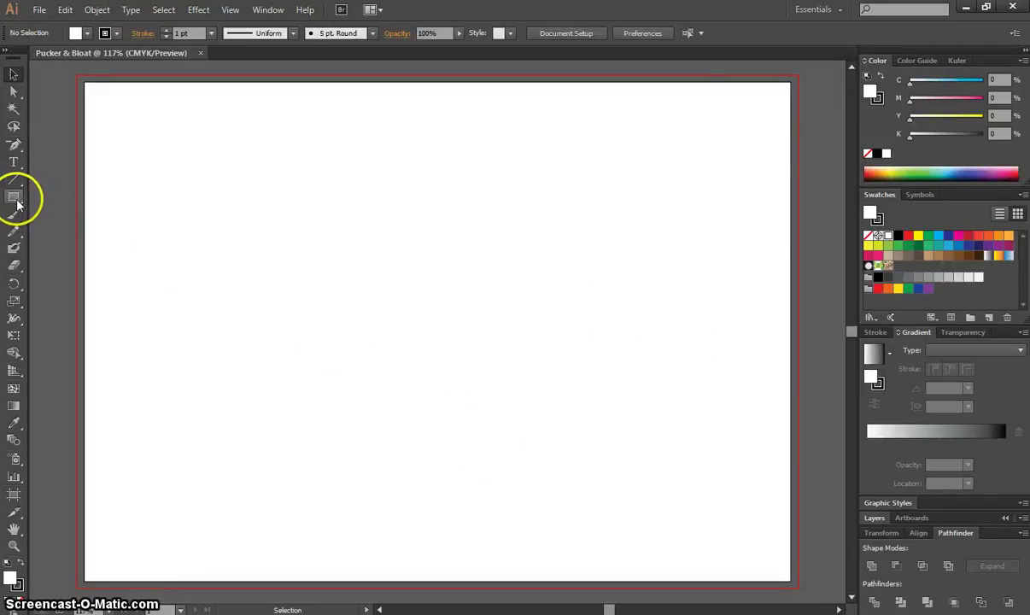
# Step: Draw a red-filled square with no stroke near the top-left of the artboard
pyautogui.click(17, 203)
pyautogui.moveTo(20, 200); pyautogui.dragTo(60, 200)
pyautogui.click(88, 33)
pyautogui.click(46, 49)
pyautogui.click(122, 33)
pyautogui.click(9, 57)
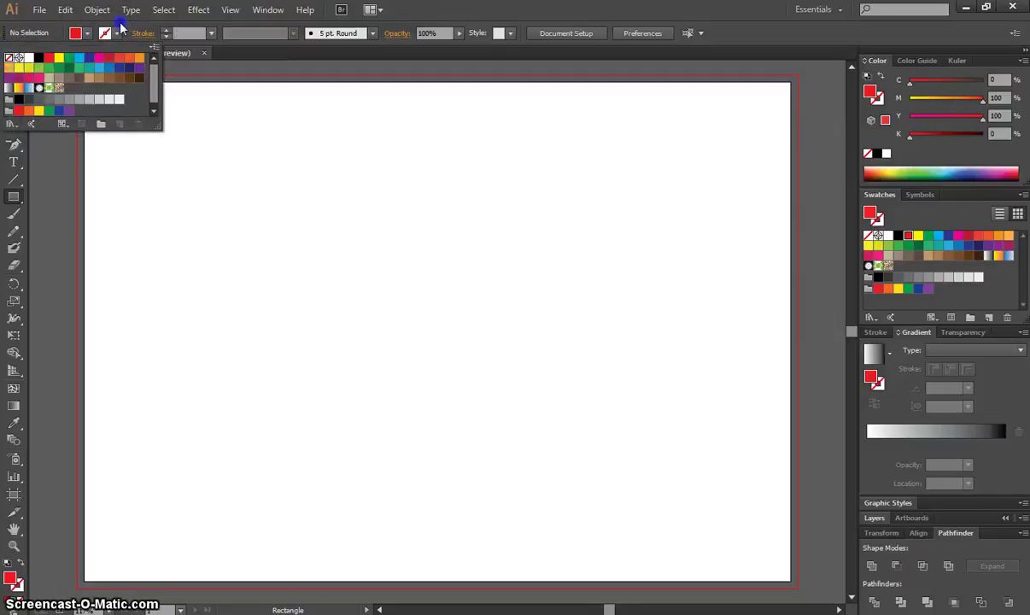
pyautogui.moveTo(143, 140); pyautogui.dragTo(308, 305)
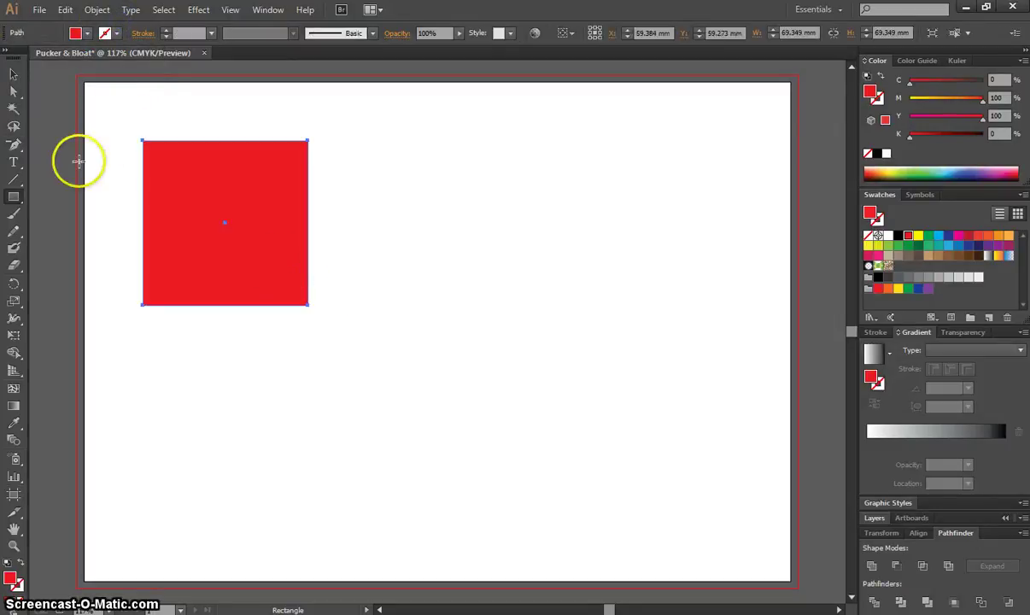
# Step: Copy the red square and Paste in Front to stack an identical copy on top
pyautogui.click(14, 75)
pyautogui.click(67, 12)
pyautogui.click(104, 80)
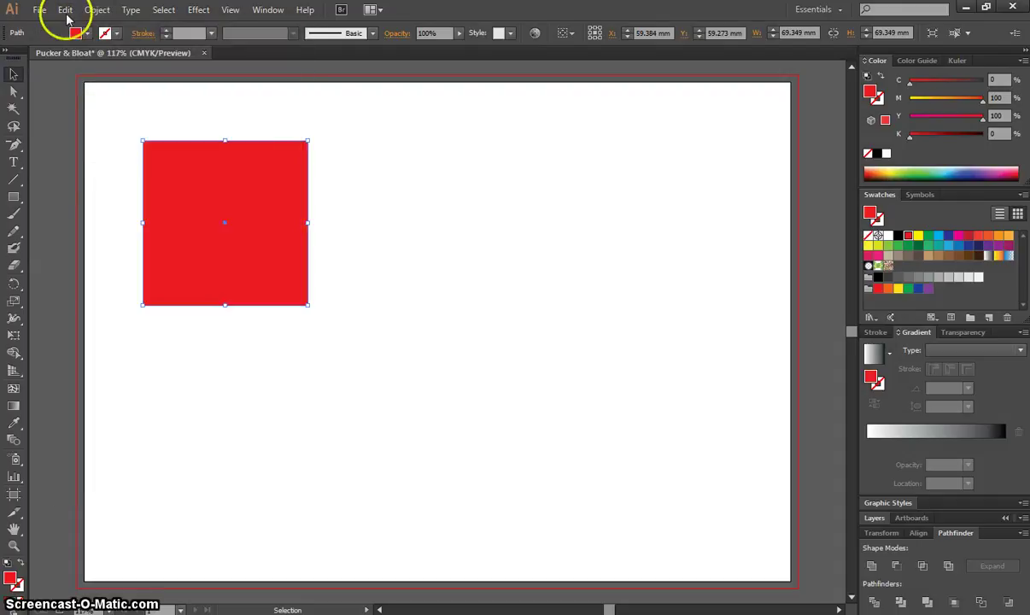
pyautogui.click(63, 10)
pyautogui.click(125, 115)
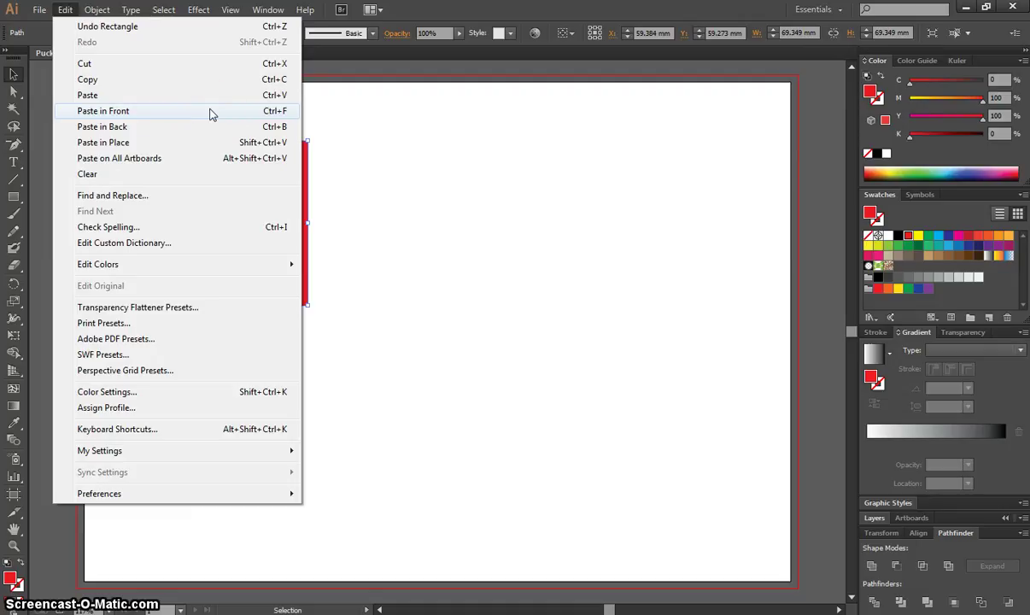
pyautogui.click(211, 112)
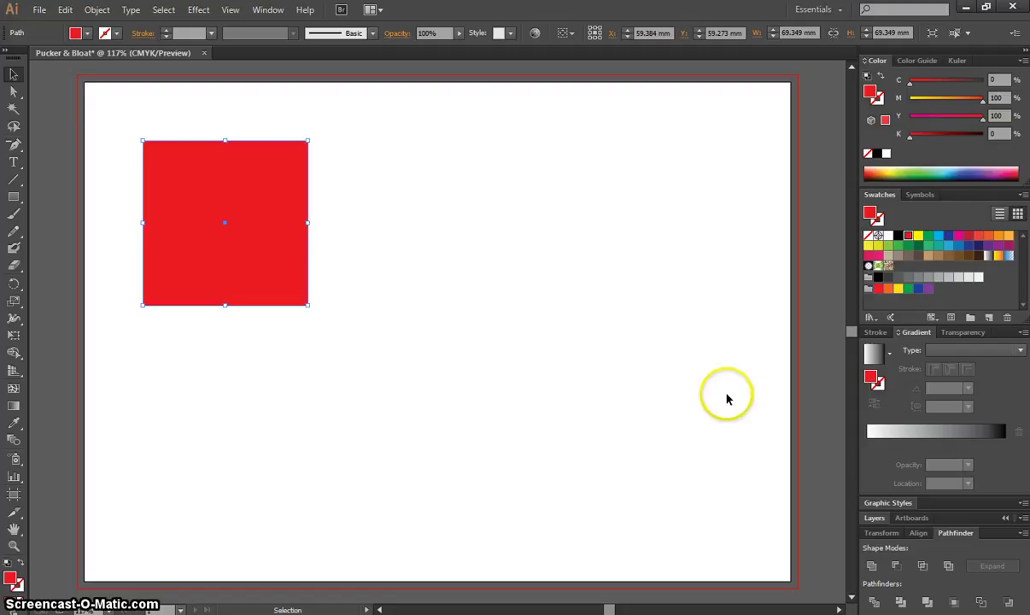
# Step: Select the top square copy in Layers and scale it down to about 59.7 mm
pyautogui.click(889, 518)
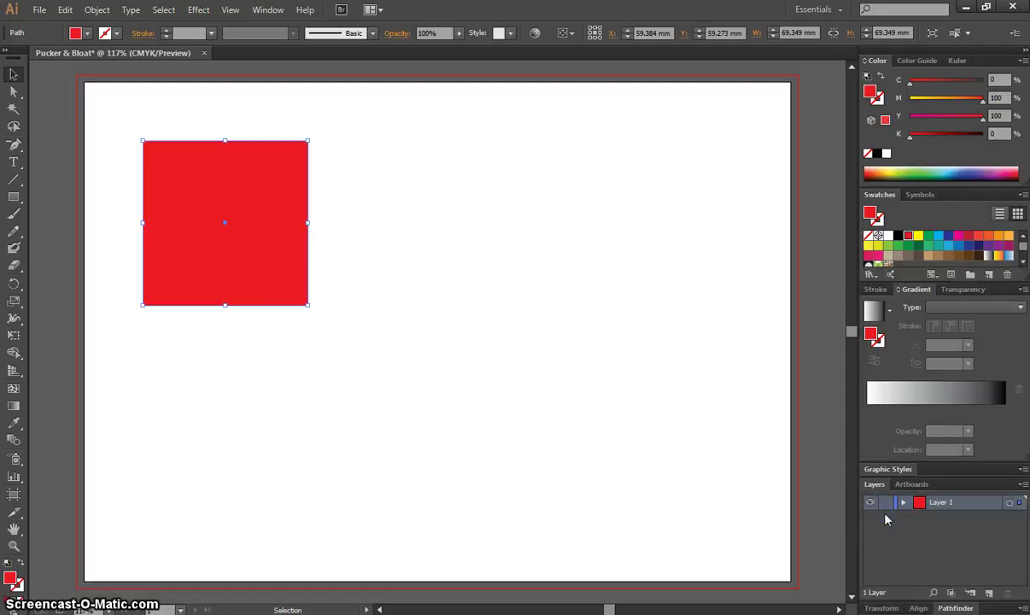
pyautogui.click(903, 503)
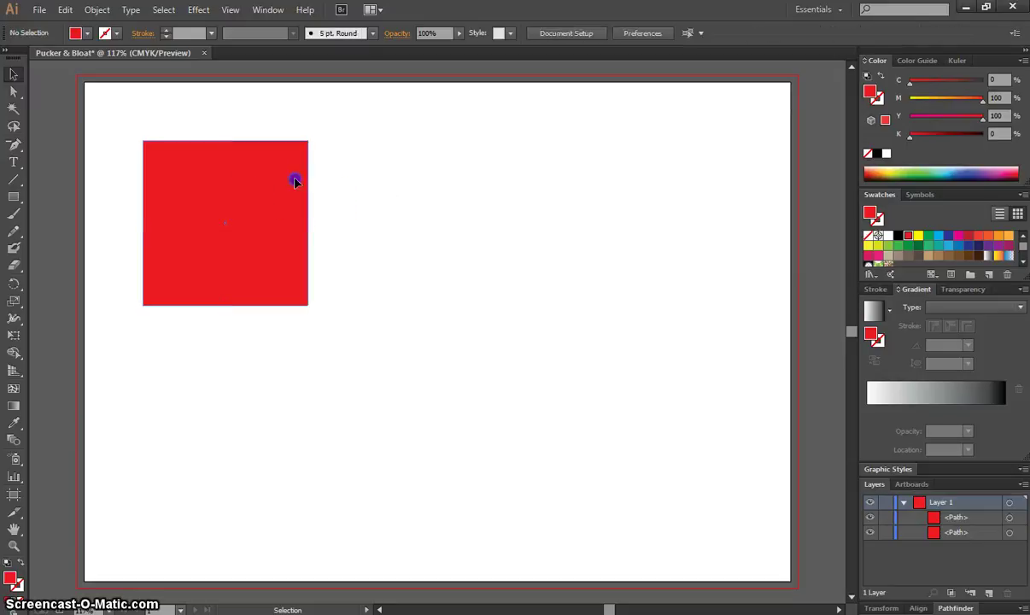
pyautogui.click(16, 74)
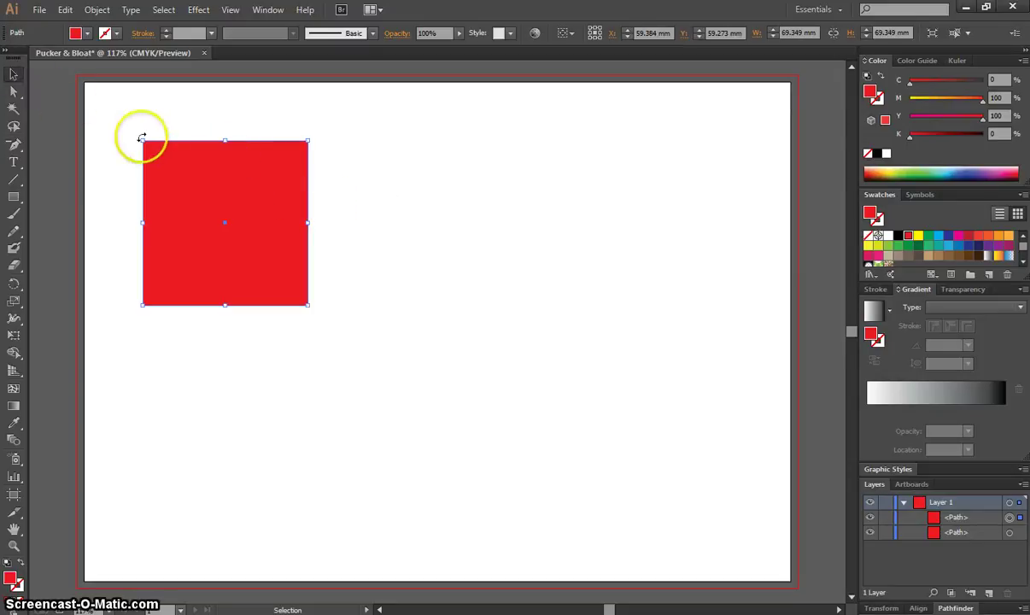
pyautogui.click(308, 141)
pyautogui.moveTo(308, 141); pyautogui.dragTo(296, 146)
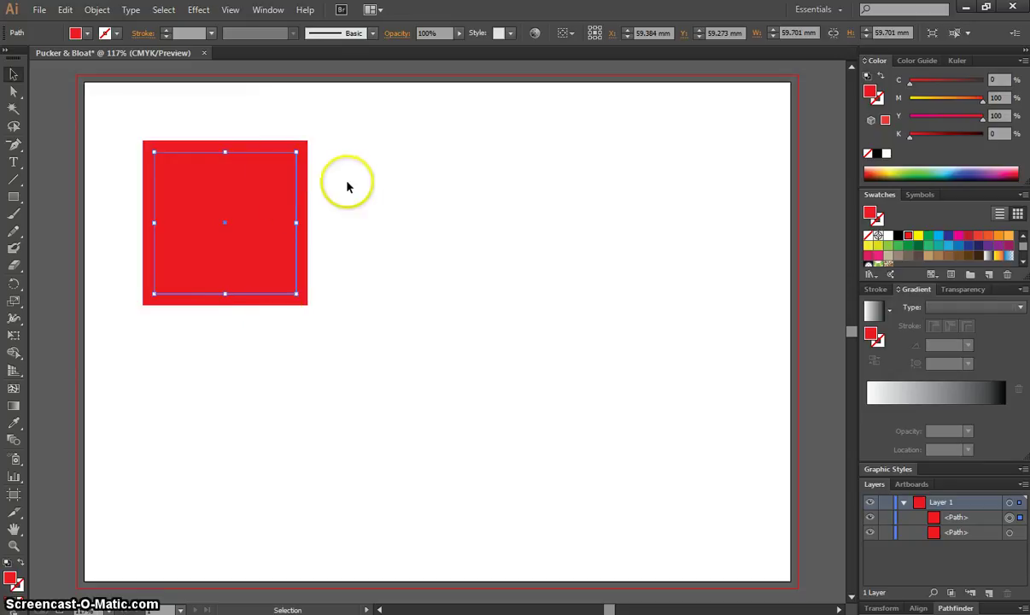
# Step: Deselect, then marquee-select both red squares together
pyautogui.click(358, 141)
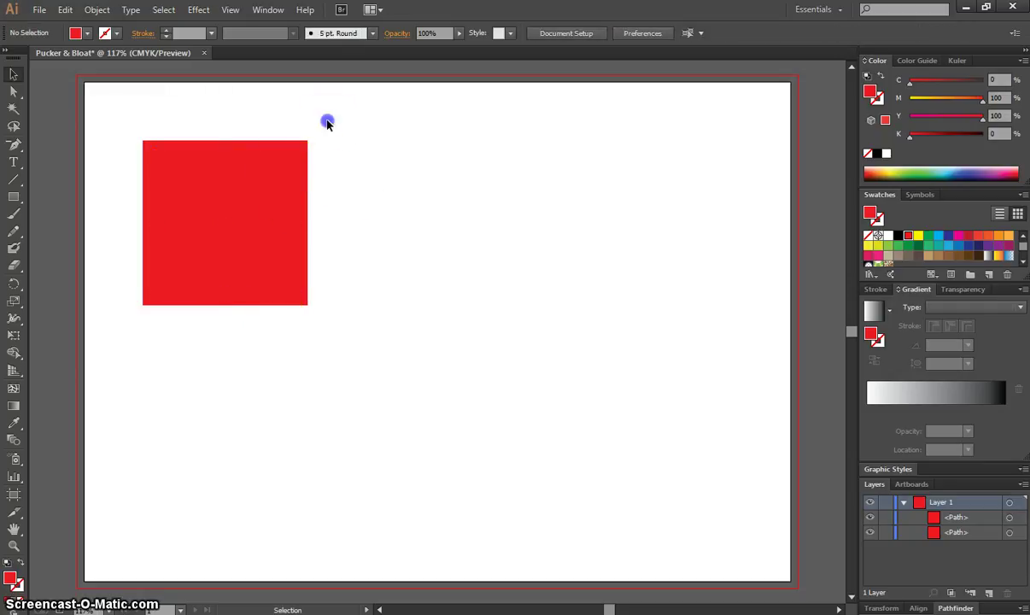
pyautogui.moveTo(252, 207); pyautogui.dragTo(252, 207)
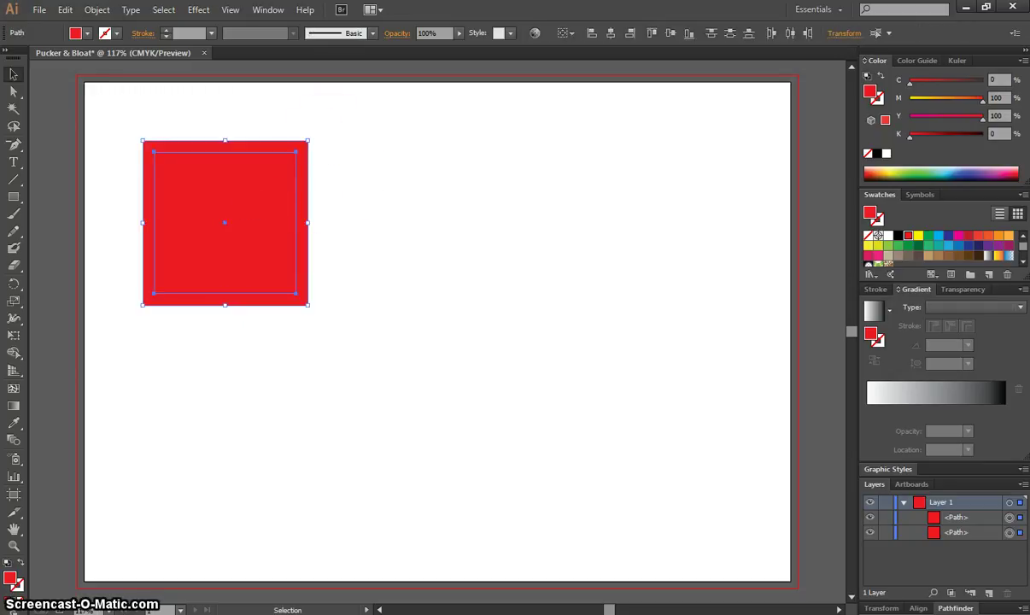
pyautogui.click(169, 17)
pyautogui.click(180, 19)
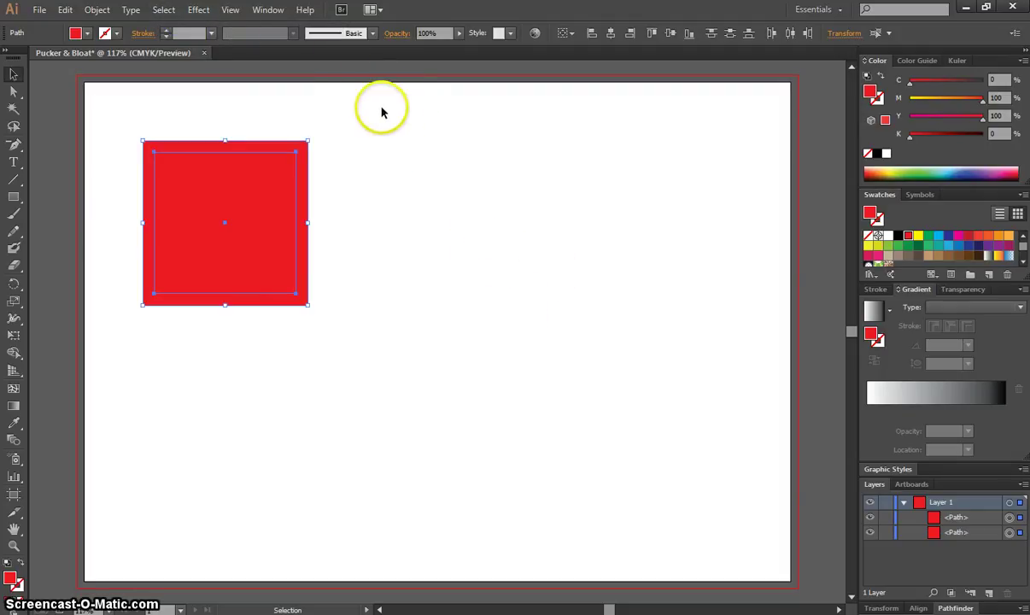
# Step: Use Pathfinder Minus Front to subtract the small square, leaving a red frame
pyautogui.click(265, 10)
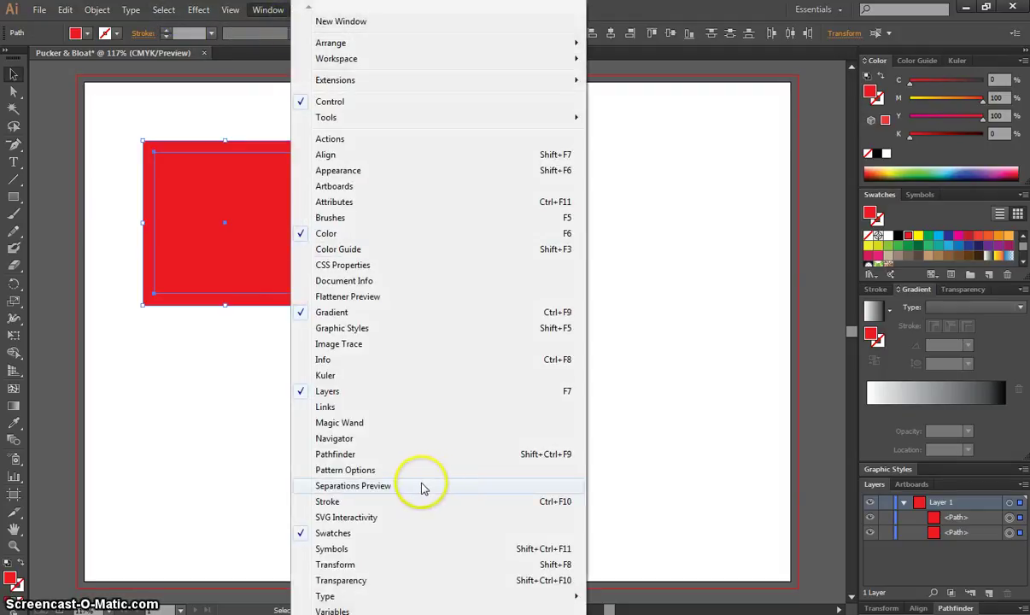
pyautogui.click(414, 454)
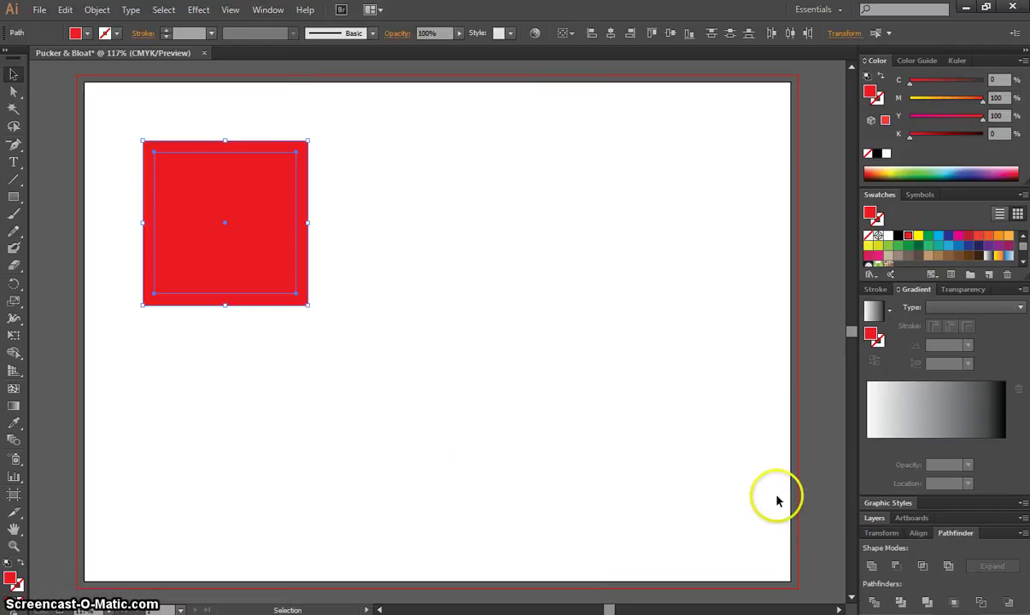
pyautogui.moveTo(952, 536); pyautogui.dragTo(666, 156)
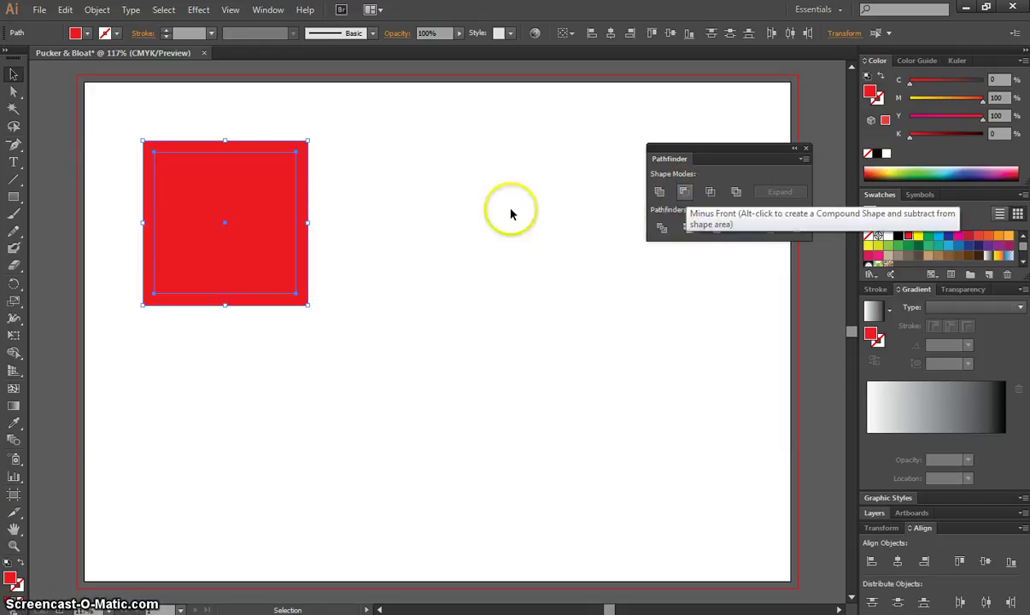
pyautogui.click(681, 195)
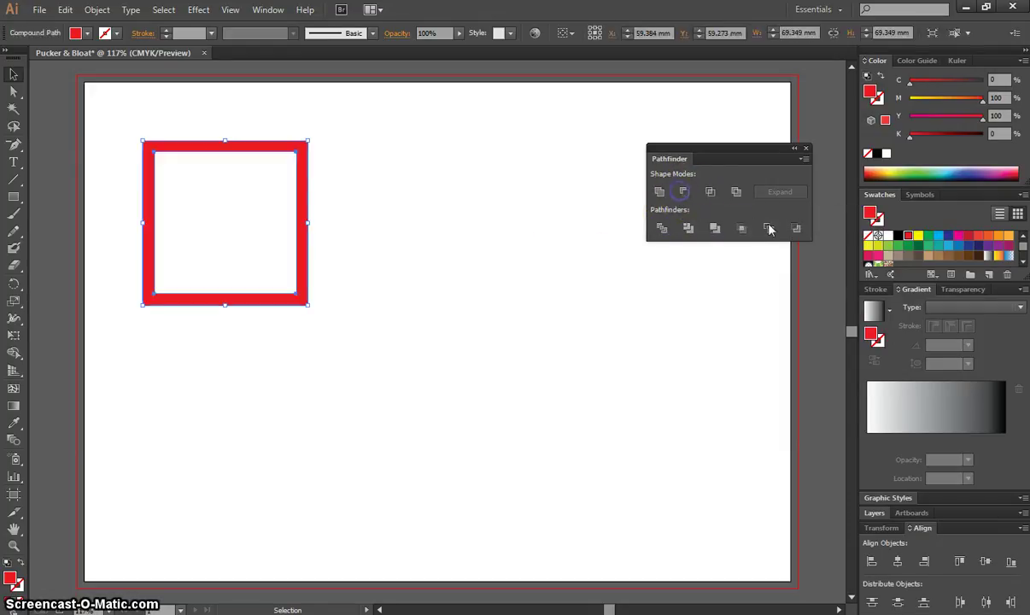
pyautogui.click(256, 189)
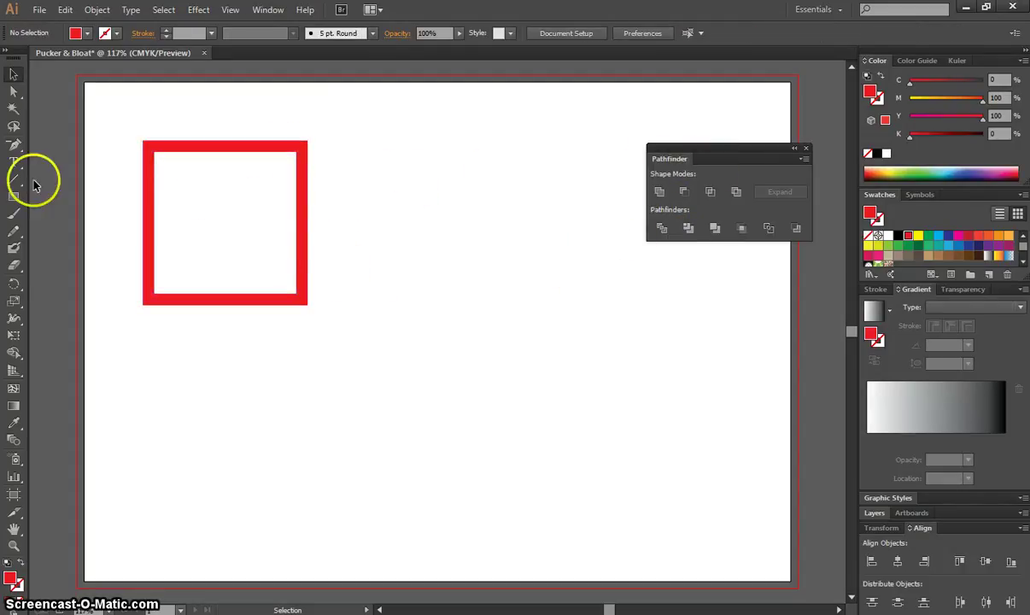
# Step: Draw a yellow-filled circle to the right of the red frame
pyautogui.moveTo(19, 198); pyautogui.dragTo(106, 233)
pyautogui.click(87, 33)
pyautogui.click(54, 61)
pyautogui.click(58, 58)
pyautogui.moveTo(435, 145); pyautogui.dragTo(577, 325)
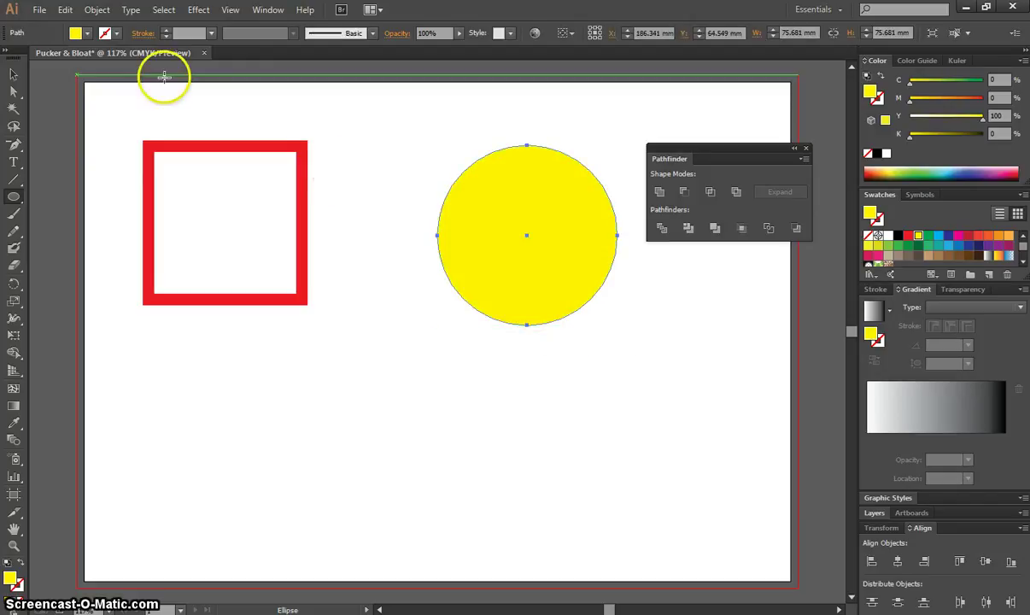
# Step: Paste a copy in front, shrink it, and Minus Front both circles into a ring
pyautogui.click(60, 10)
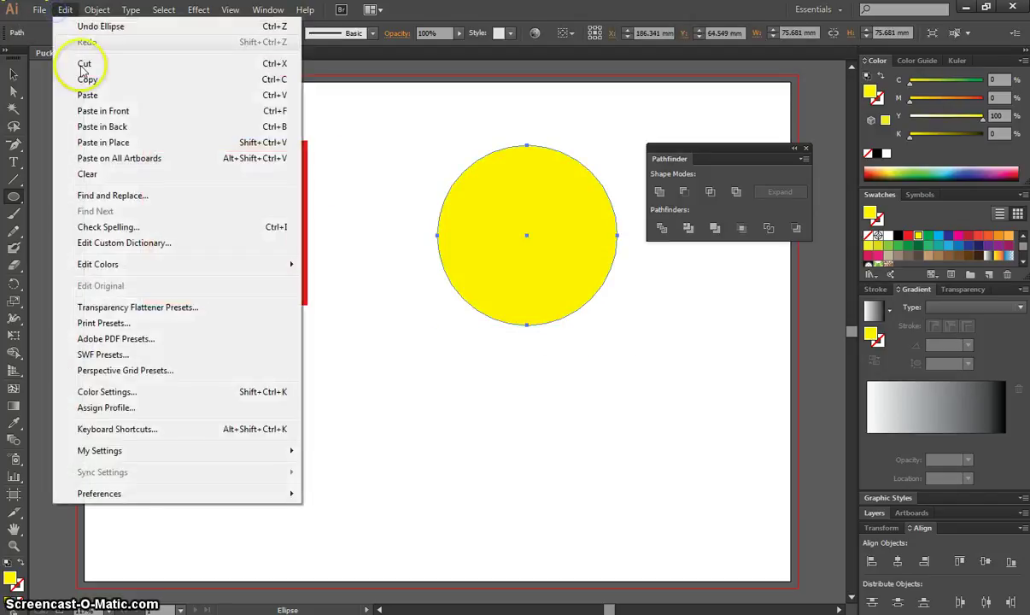
pyautogui.click(86, 79)
pyautogui.click(64, 11)
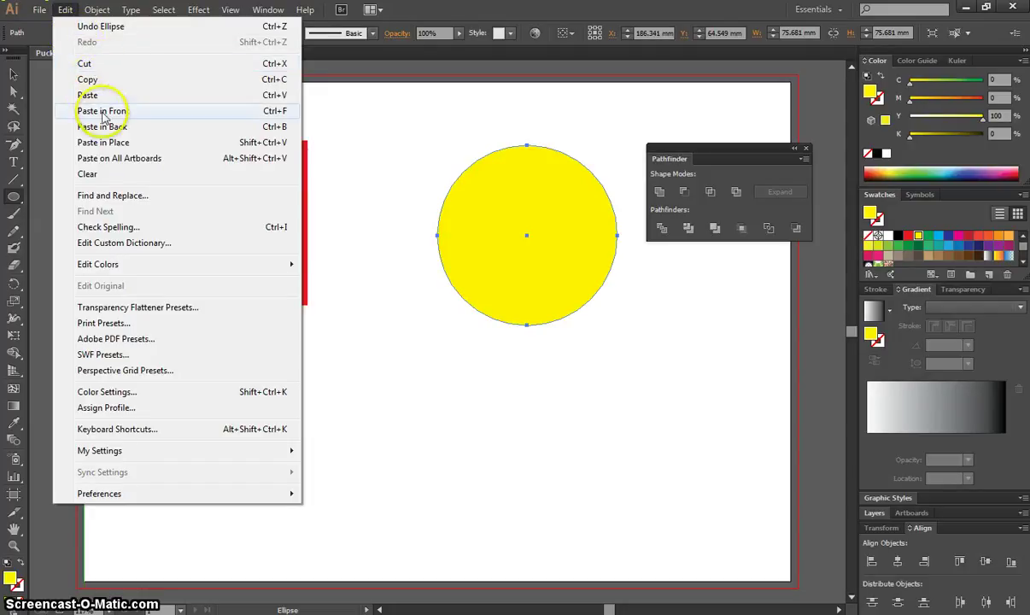
pyautogui.click(102, 111)
pyautogui.click(15, 77)
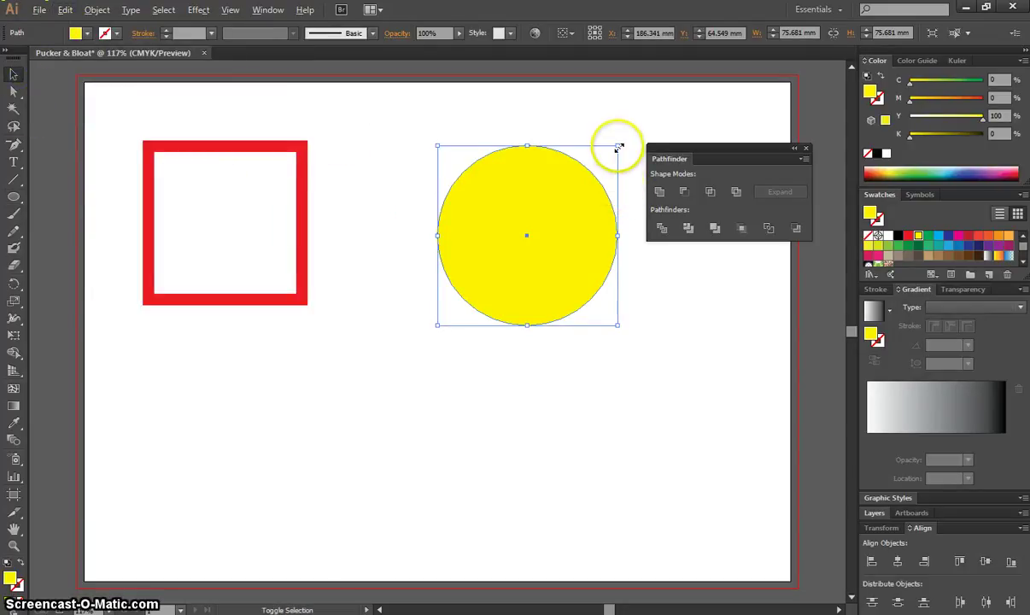
pyautogui.moveTo(618, 147); pyautogui.dragTo(605, 156)
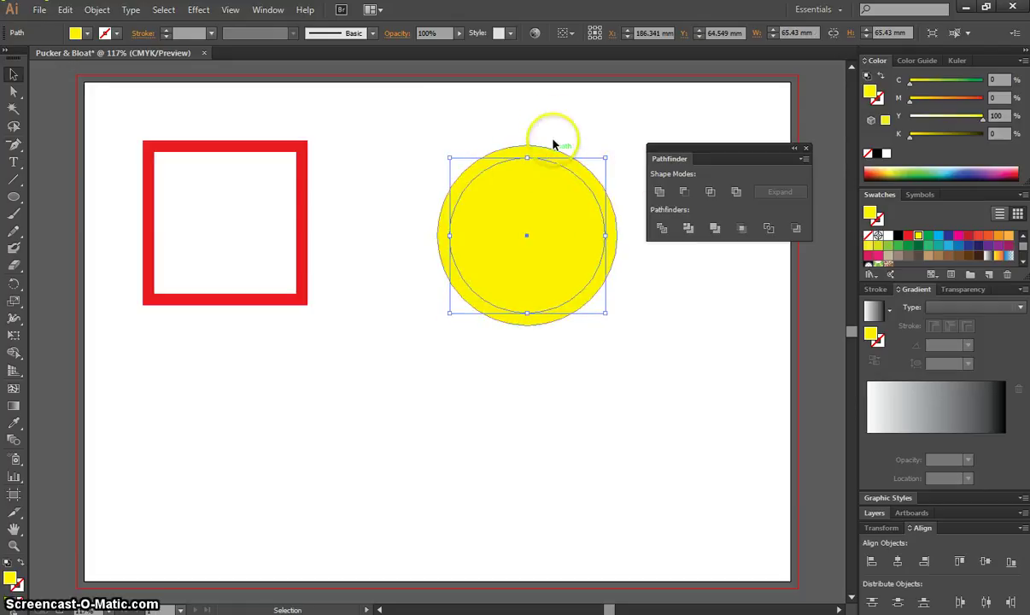
pyautogui.moveTo(443, 151); pyautogui.dragTo(655, 360)
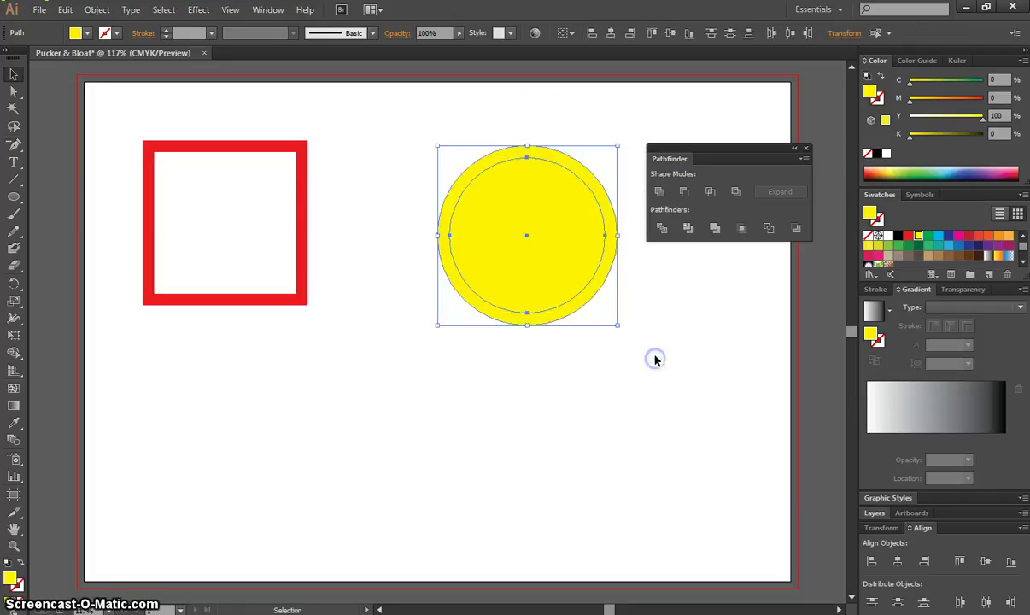
pyautogui.click(689, 193)
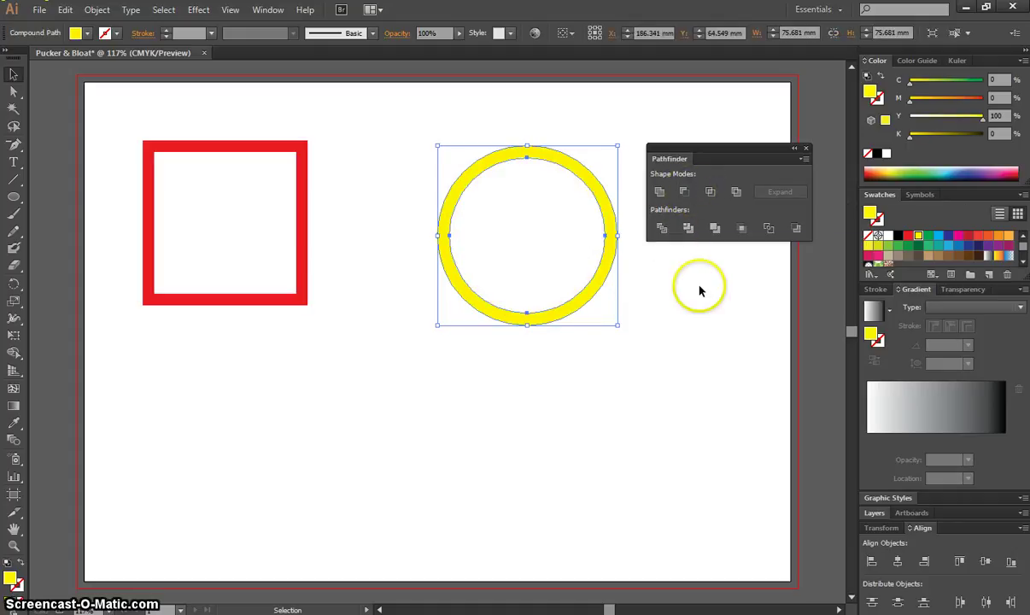
# Step: Draw a five-sided polygon below the ring and fill it cyan
pyautogui.click(15, 198)
pyautogui.moveTo(15, 198); pyautogui.dragTo(150, 246)
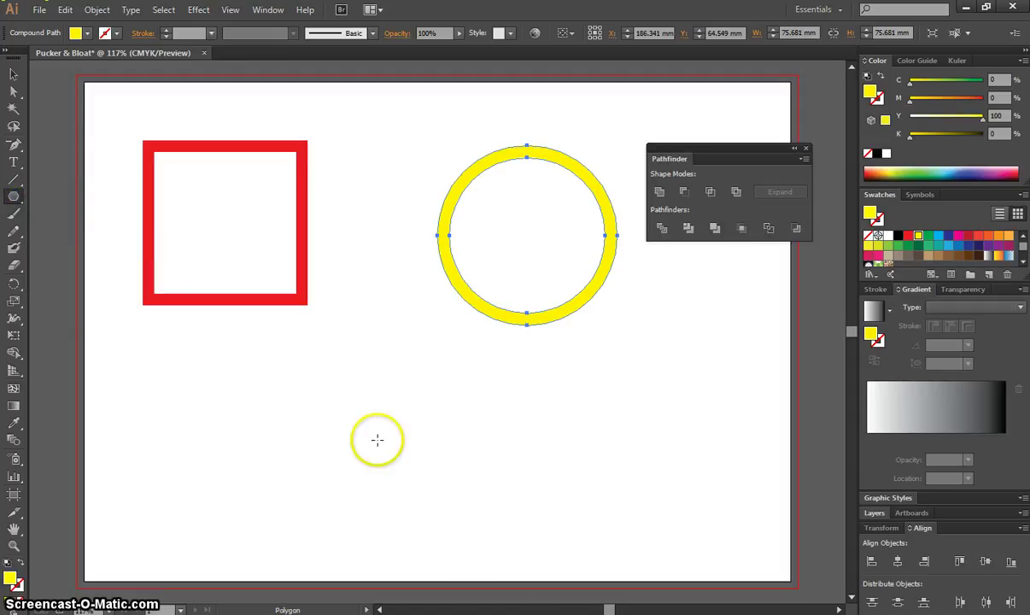
pyautogui.moveTo(306, 405); pyautogui.dragTo(412, 333)
pyautogui.hotkey('ctrl', 'z')
pyautogui.click(387, 465)
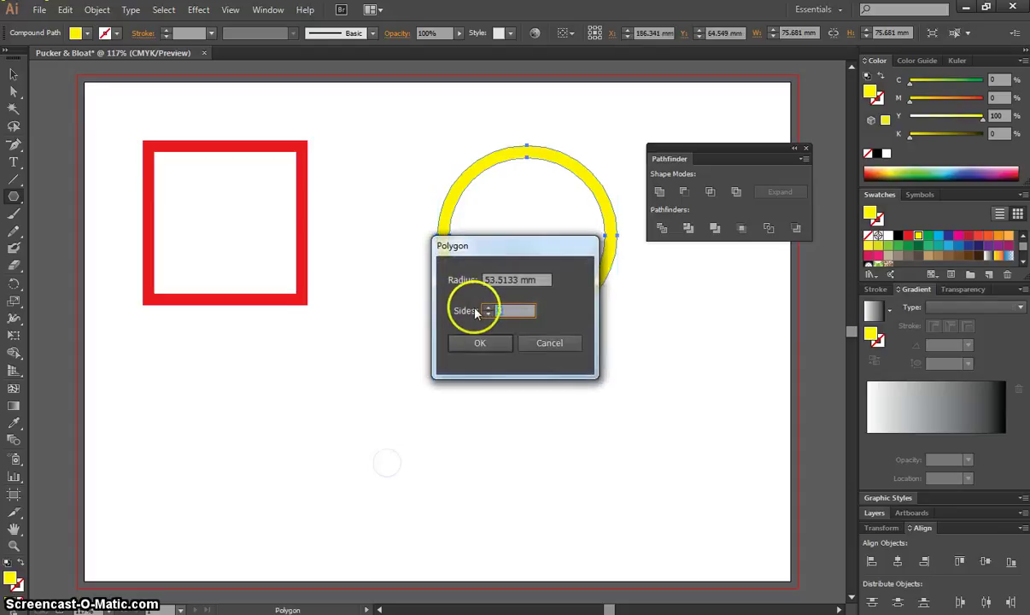
pyautogui.click(488, 310)
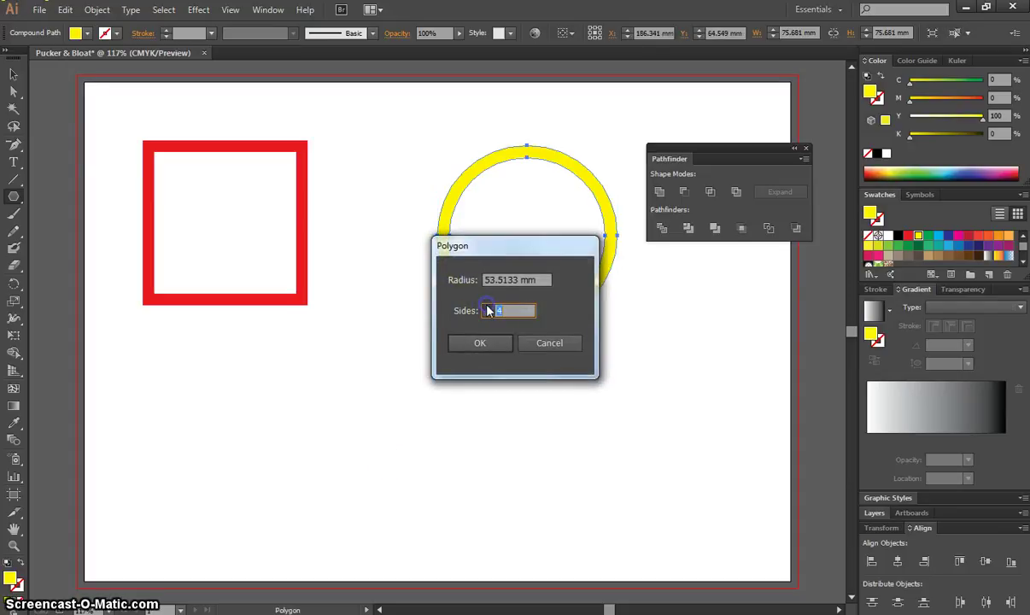
pyautogui.click(480, 343)
pyautogui.click(386, 408)
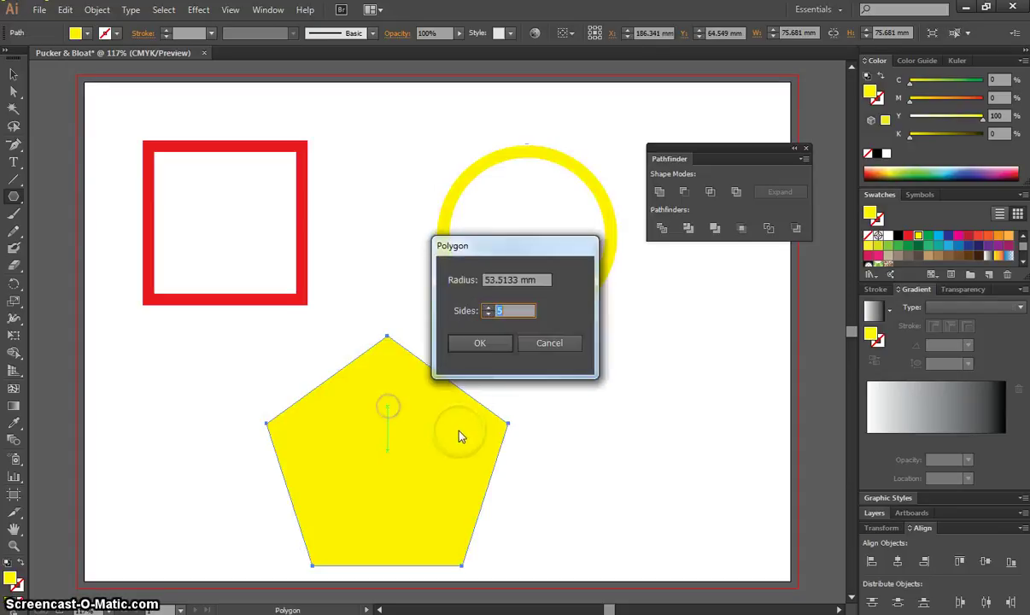
pyautogui.click(536, 342)
pyautogui.click(12, 77)
pyautogui.click(75, 33)
pyautogui.click(78, 57)
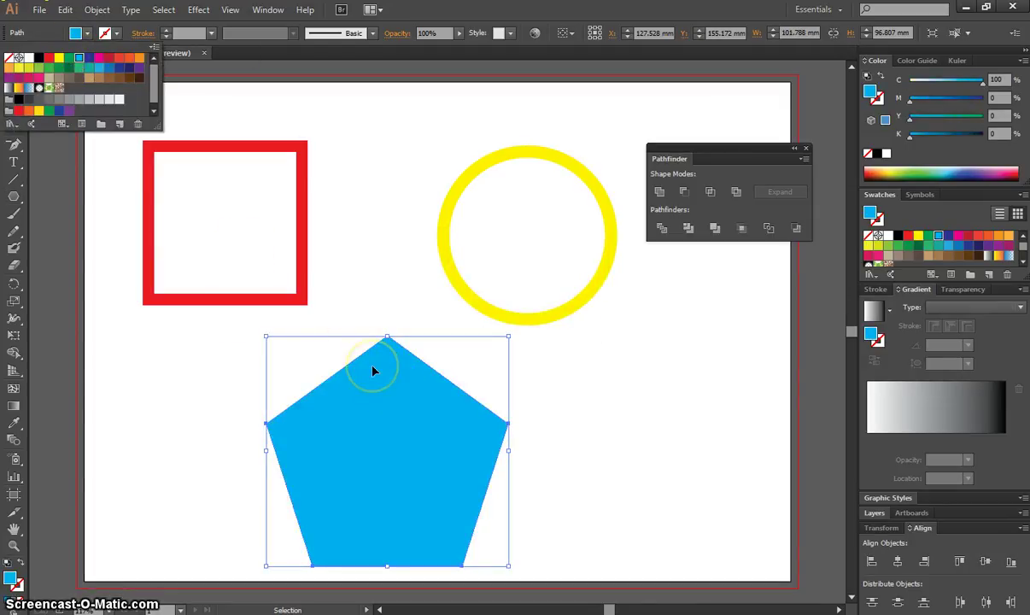
# Step: Cut a smaller pasted copy out of the pentagon with Minus Front, then close Pathfinder
pyautogui.click(65, 10)
pyautogui.click(65, 10)
pyautogui.click(62, 10)
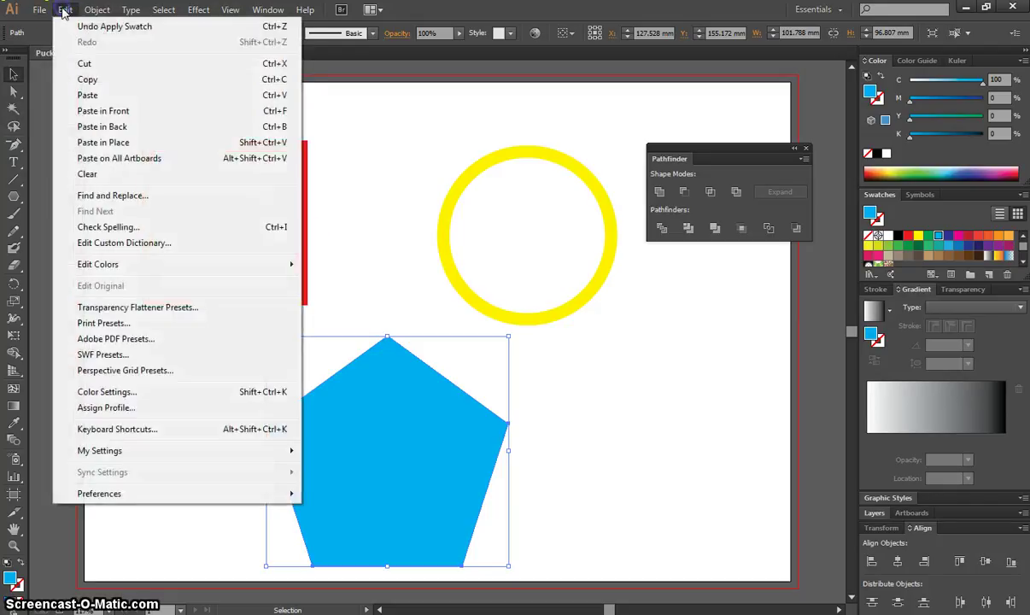
pyautogui.click(101, 110)
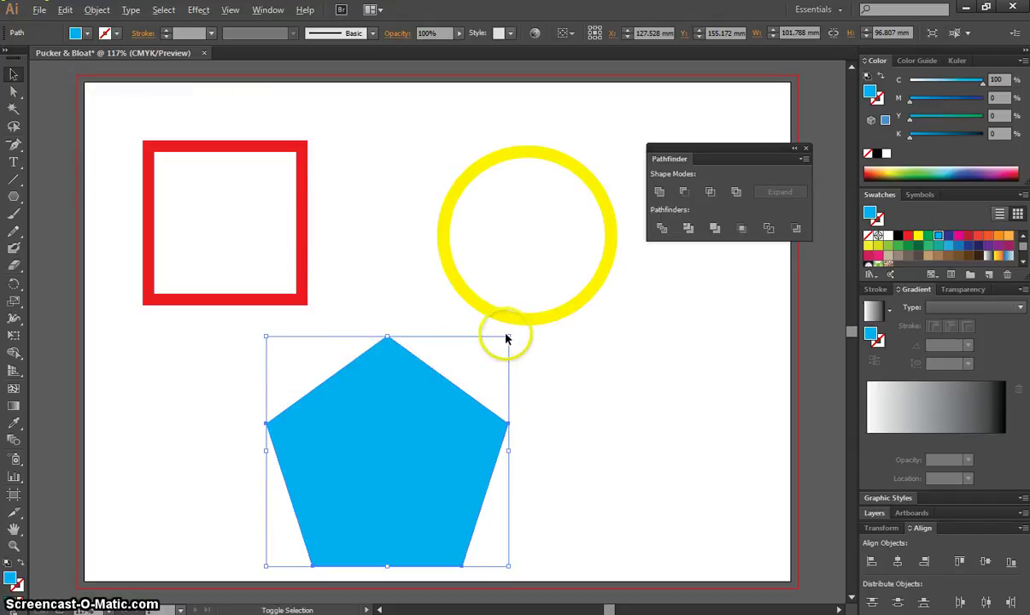
pyautogui.moveTo(510, 337); pyautogui.dragTo(492, 345)
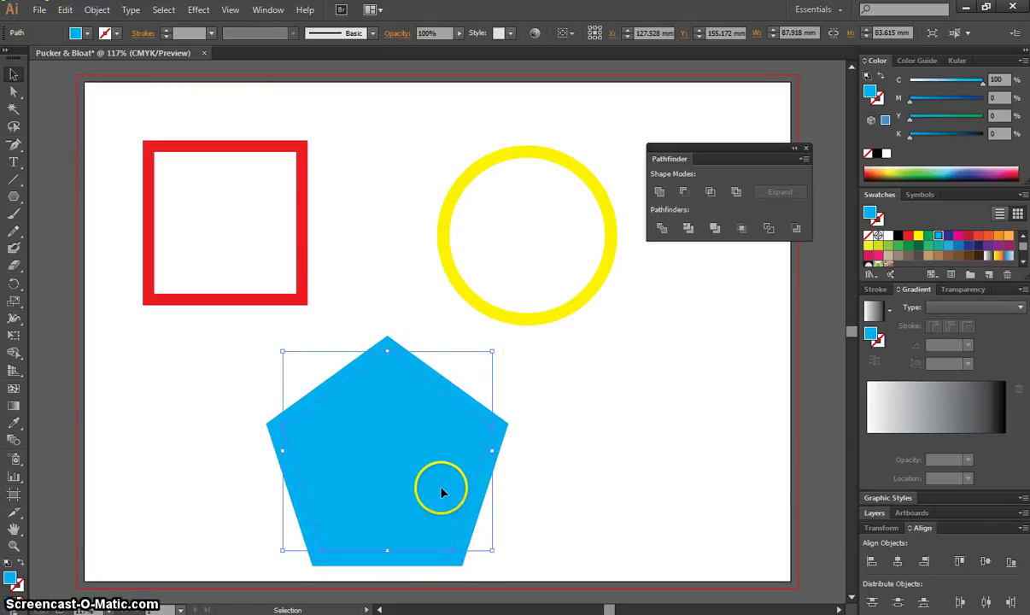
pyautogui.click(413, 486)
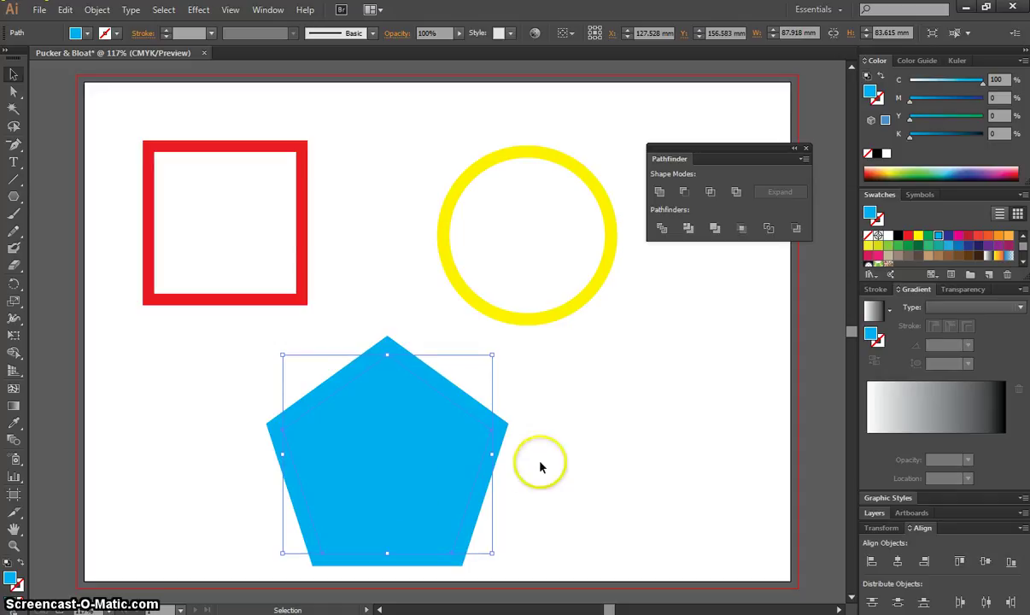
pyautogui.press('Up')
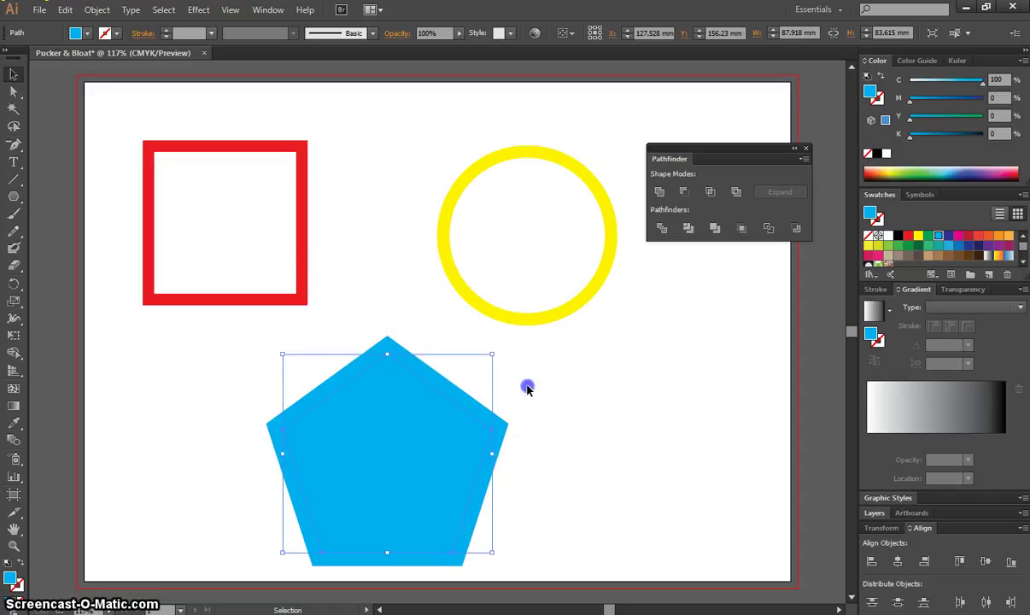
pyautogui.hotkey('shift', 'x')
pyautogui.click(638, 425)
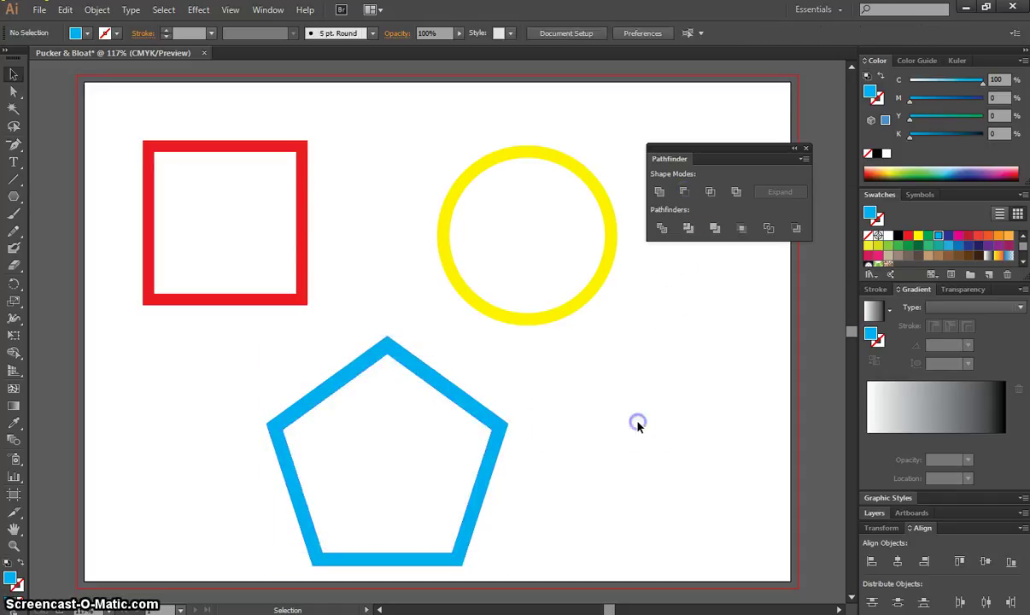
pyautogui.click(803, 151)
# Step: Rearrange the ring and pentagon, then apply a 137% Pucker & Bloat to the yellow ring
pyautogui.moveTo(605, 207); pyautogui.dragTo(726, 152)
pyautogui.moveTo(455, 389); pyautogui.dragTo(497, 386)
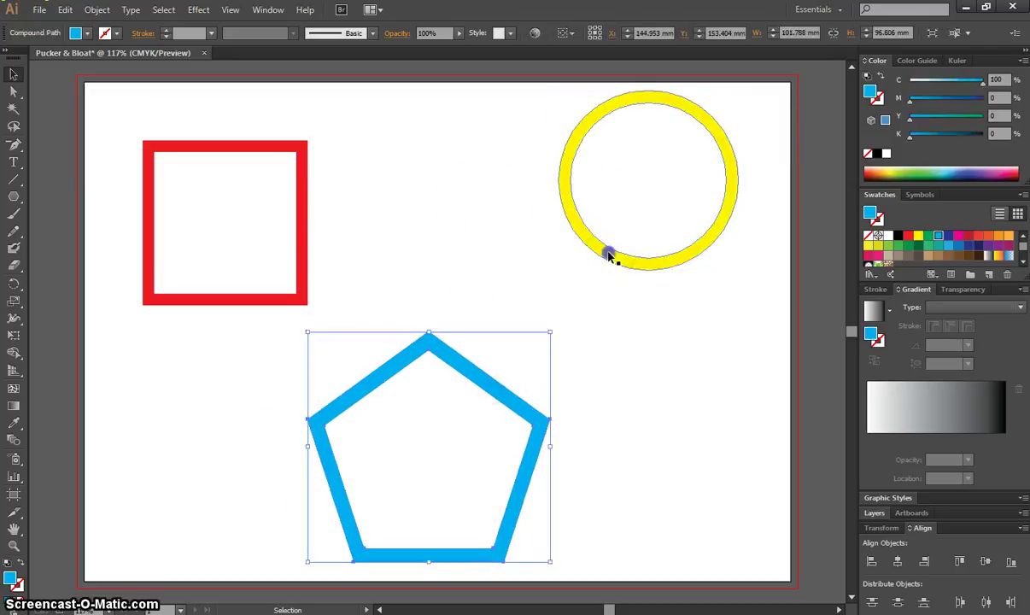
pyautogui.moveTo(609, 252); pyautogui.dragTo(598, 288)
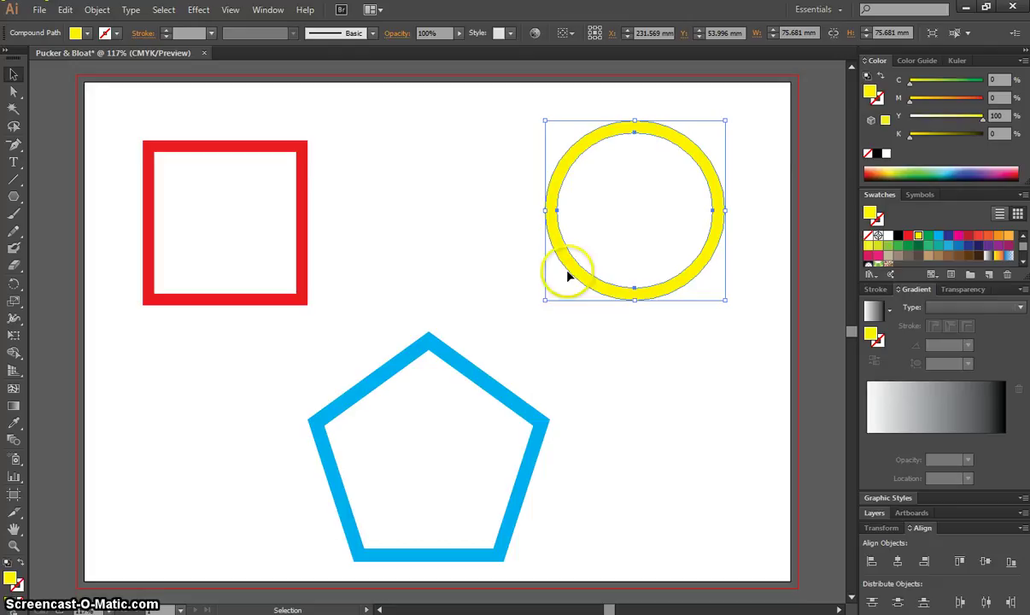
pyautogui.click(195, 10)
pyautogui.moveTo(256, 127)
pyautogui.click(402, 144)
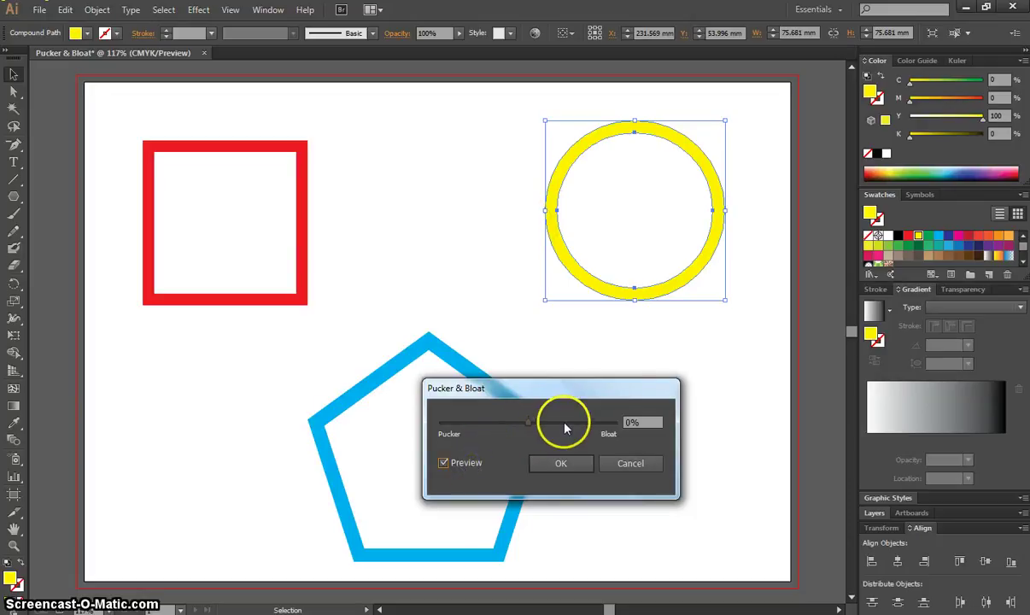
pyautogui.moveTo(526, 421); pyautogui.dragTo(581, 424)
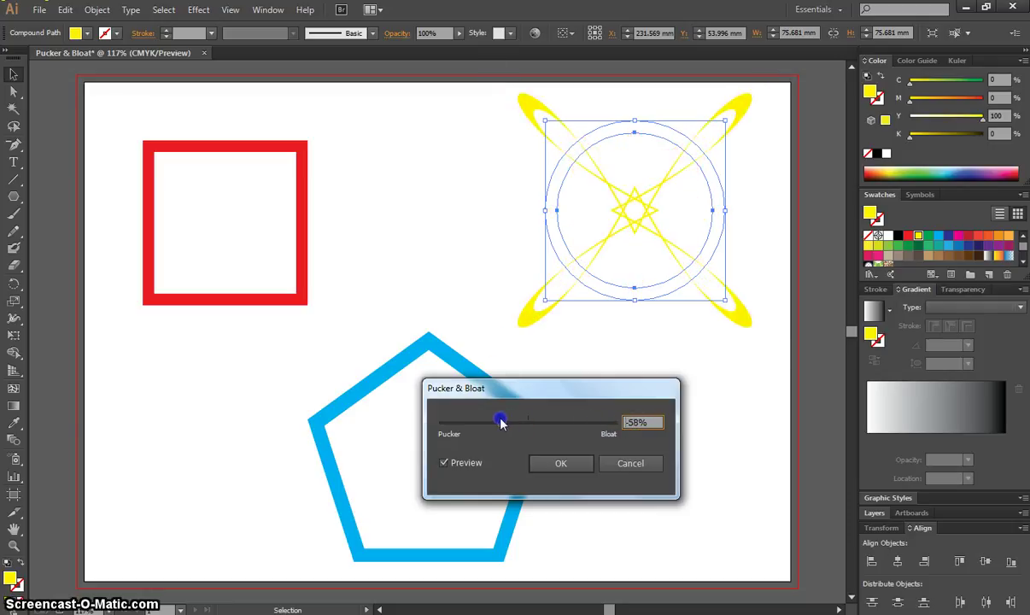
pyautogui.moveTo(501, 424); pyautogui.dragTo(570, 424)
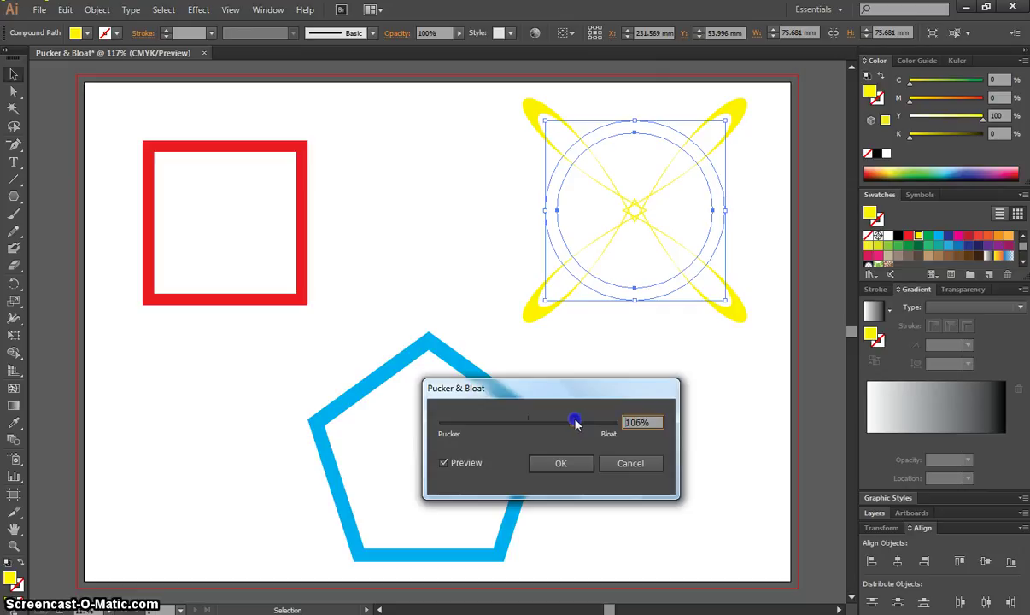
pyautogui.moveTo(587, 424); pyautogui.dragTo(589, 426)
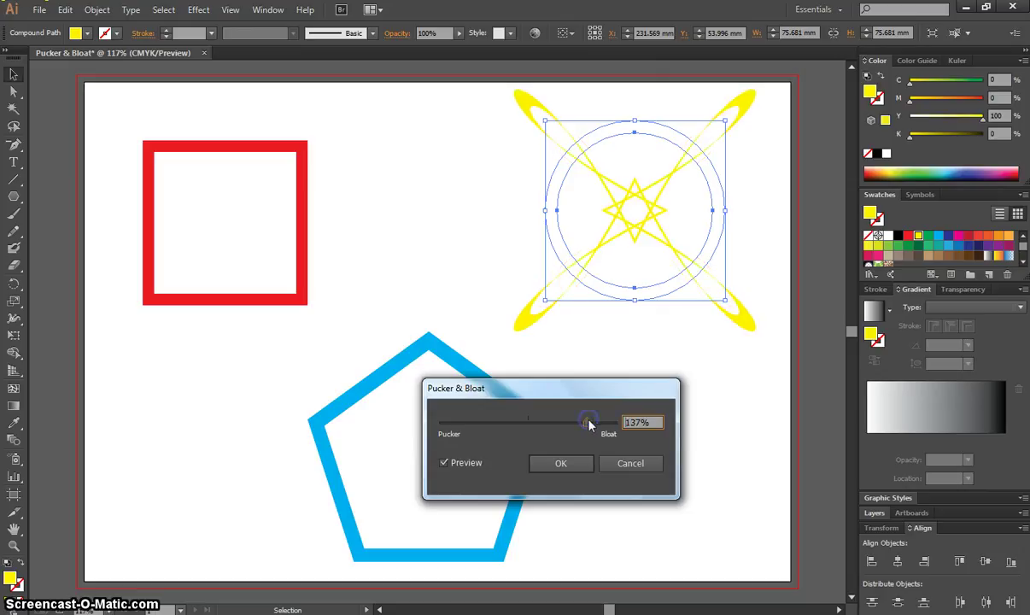
pyautogui.click(568, 462)
# Step: Shrink the yellow starburst slightly and move it down and right
pyautogui.click(648, 349)
pyautogui.click(652, 206)
pyautogui.moveTo(725, 301); pyautogui.dragTo(692, 267)
pyautogui.click(730, 237)
pyautogui.moveTo(627, 202); pyautogui.dragTo(674, 225)
# Step: Apply a 100% Pucker & Bloat to the cyan pentagon, previewing first
pyautogui.moveTo(472, 375); pyautogui.dragTo(444, 336)
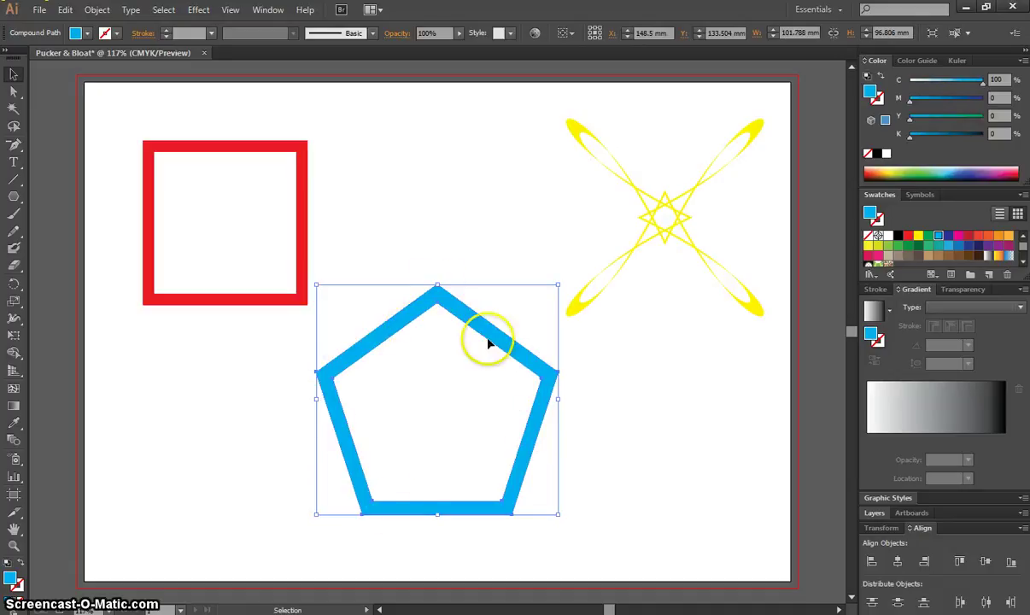
pyautogui.click(198, 9)
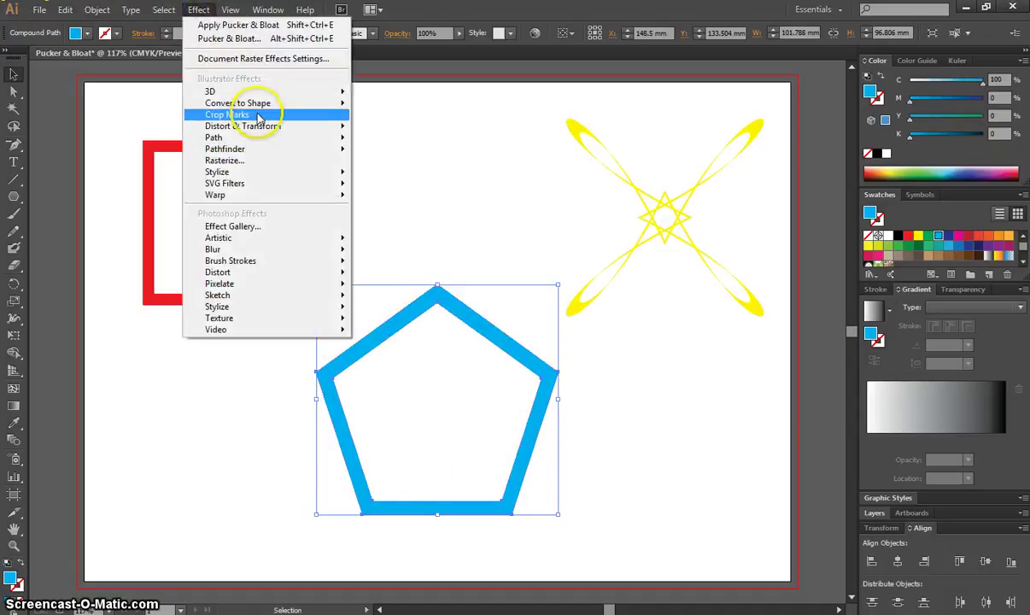
pyautogui.moveTo(256, 127)
pyautogui.click(403, 143)
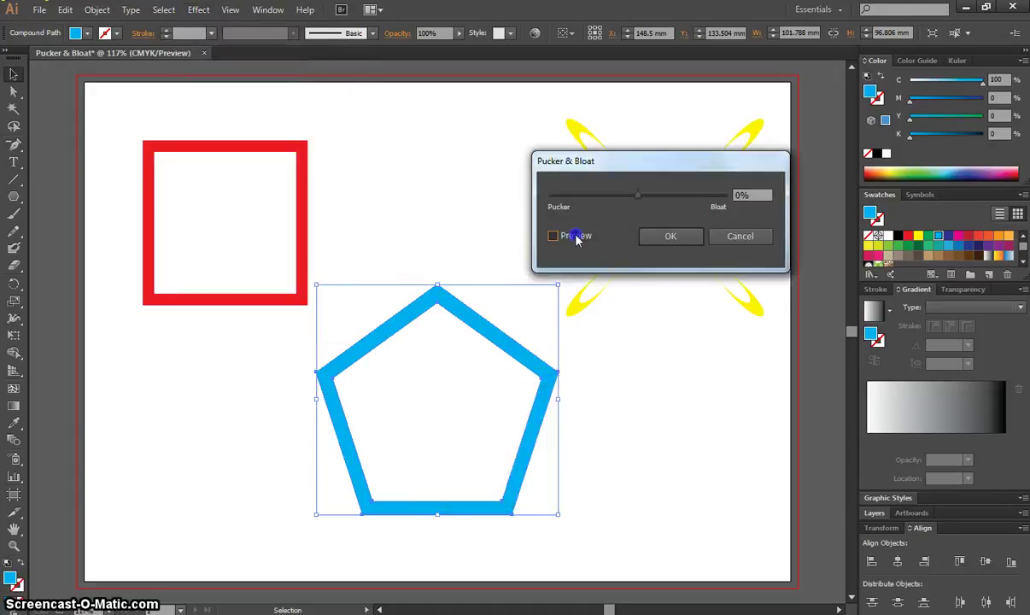
pyautogui.click(577, 239)
pyautogui.moveTo(637, 196); pyautogui.dragTo(713, 197)
pyautogui.click(615, 196)
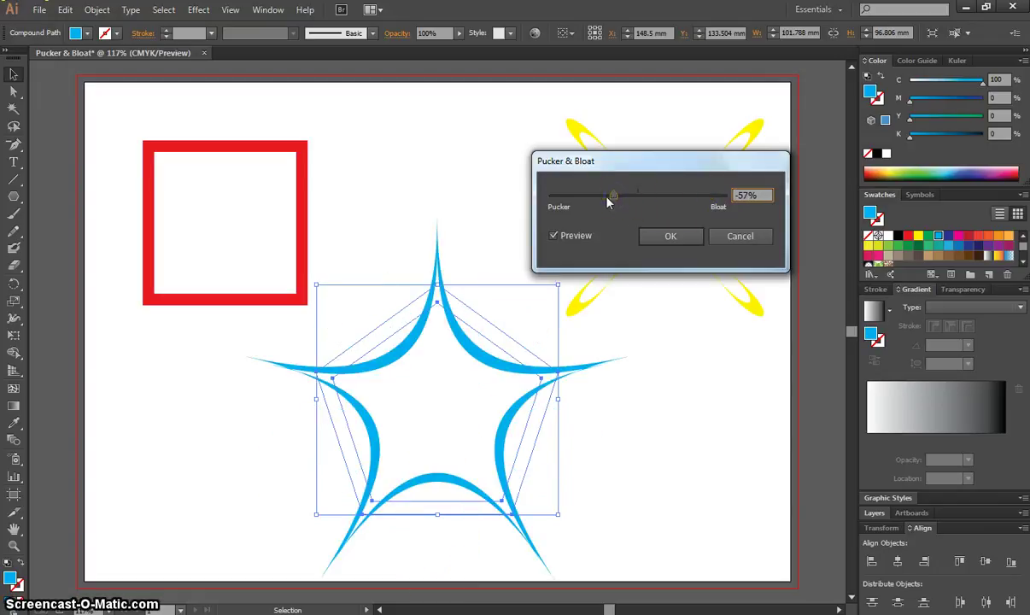
pyautogui.moveTo(609, 201); pyautogui.dragTo(684, 200)
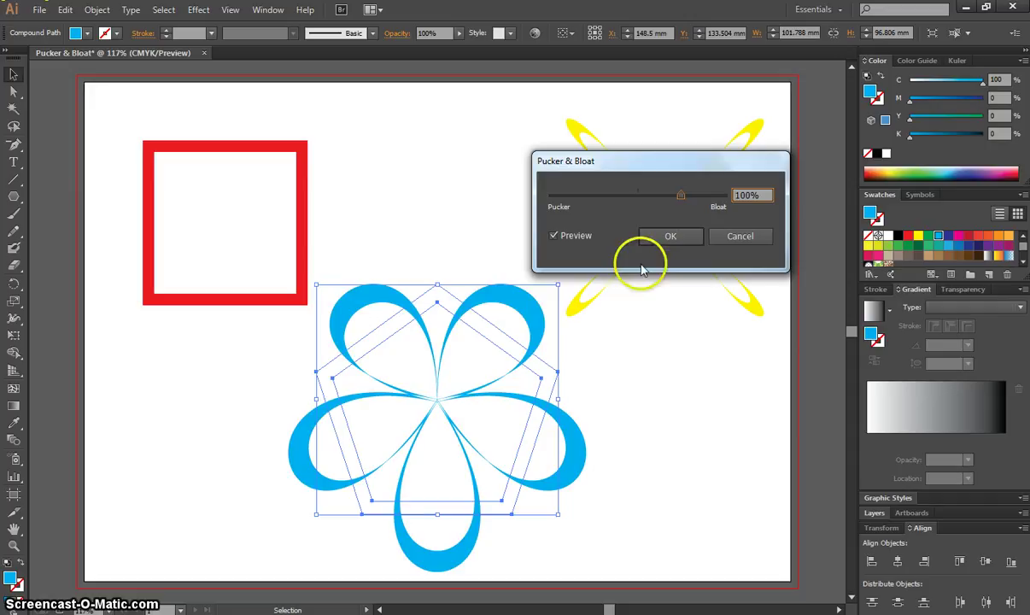
pyautogui.click(650, 239)
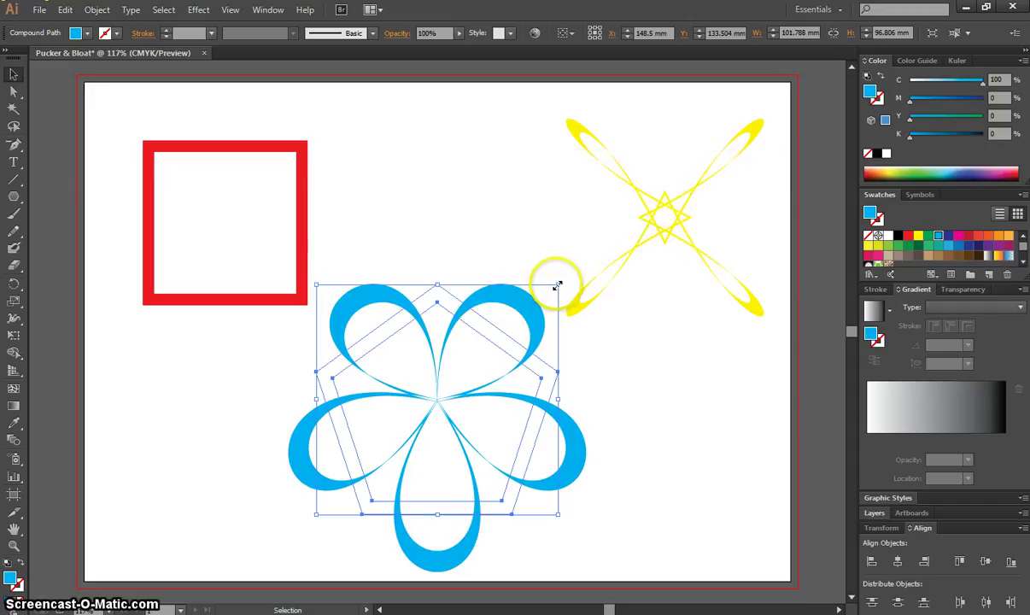
# Step: Shrink the cyan flower and place it beneath the yellow starburst
pyautogui.moveTo(557, 286); pyautogui.dragTo(483, 356)
pyautogui.moveTo(427, 376); pyautogui.dragTo(676, 375)
pyautogui.click(426, 267)
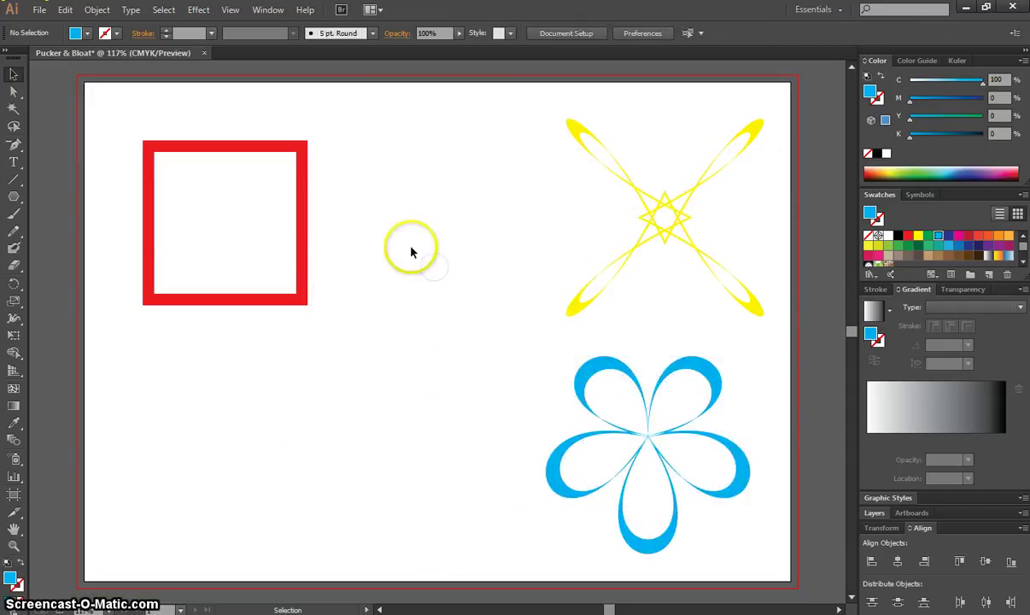
# Step: Move the red square frame down-right and apply Object > Path > Add Anchor Points
pyautogui.moveTo(308, 238); pyautogui.dragTo(341, 343)
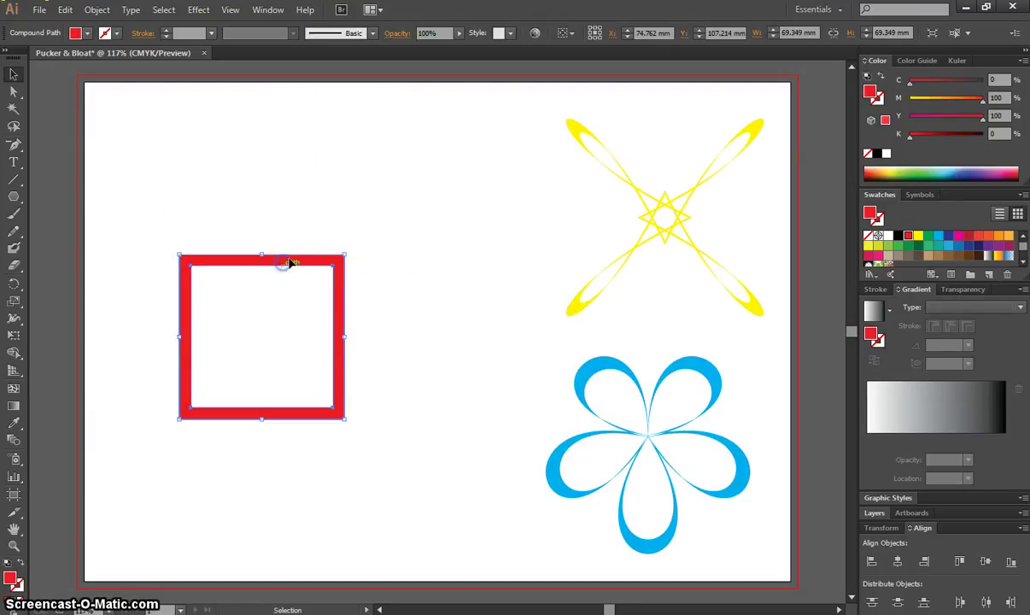
pyautogui.click(100, 12)
pyautogui.moveTo(89, 301)
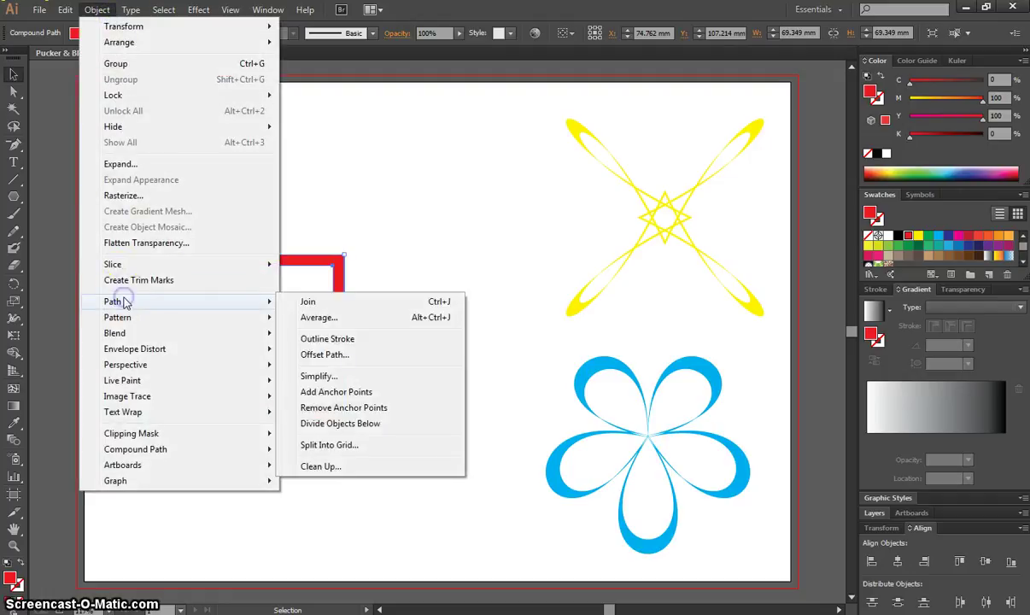
pyautogui.click(396, 393)
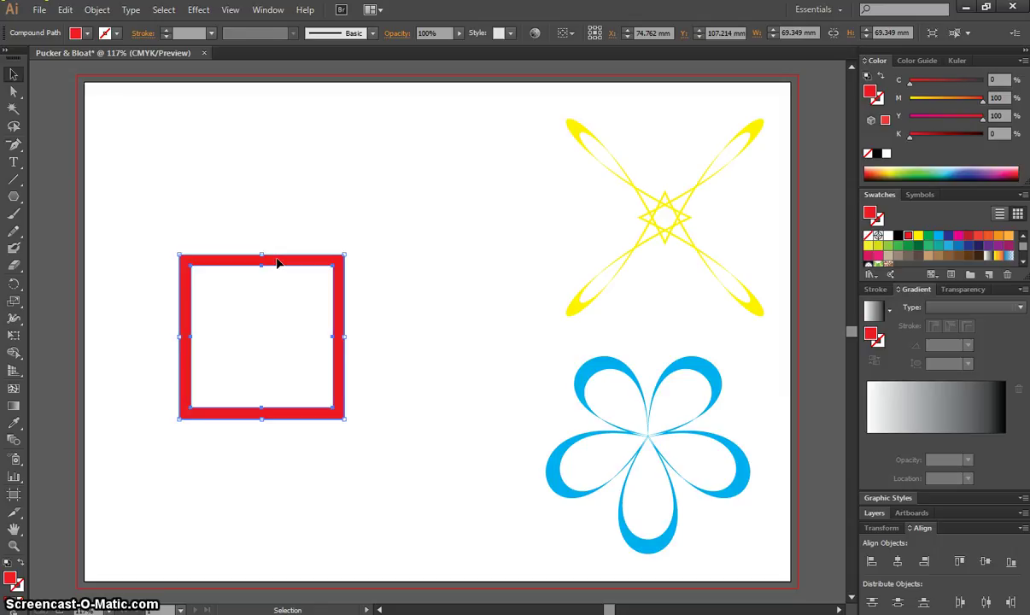
# Step: Preview Pucker & Bloat values on the red frame, settling near -89% for a spiky star
pyautogui.click(198, 10)
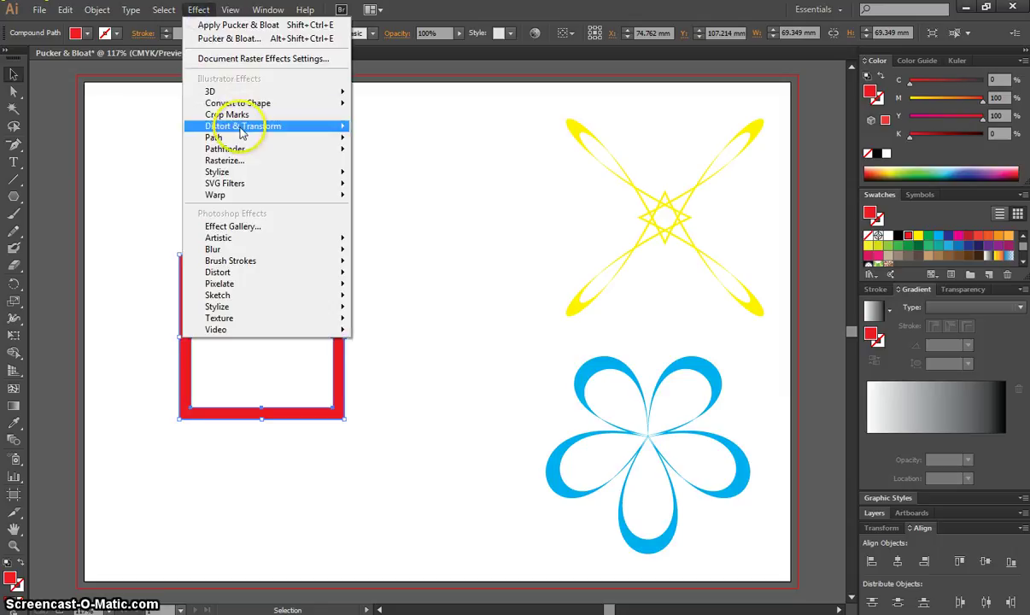
pyautogui.moveTo(241, 128)
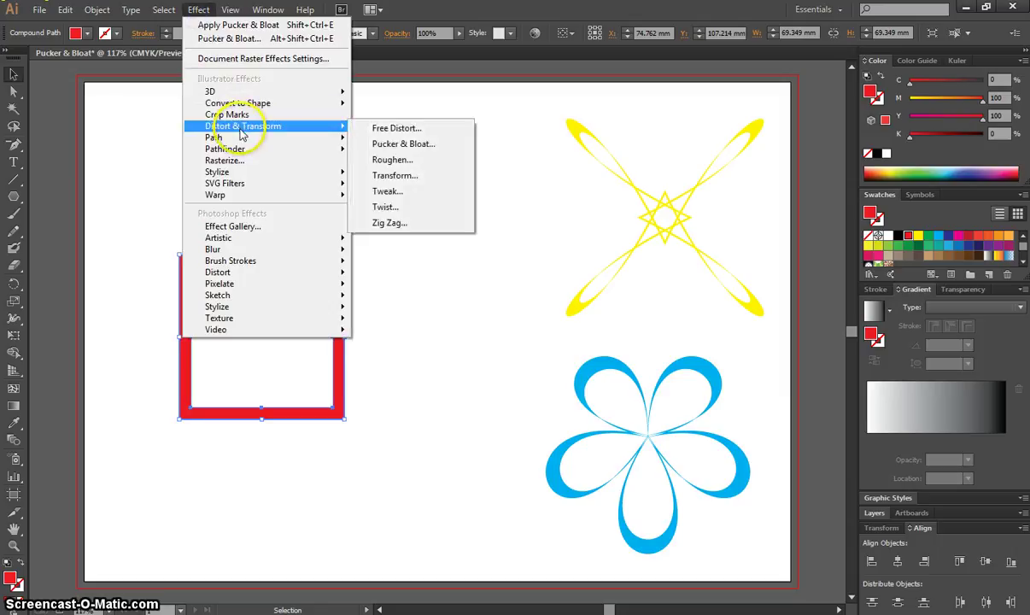
pyautogui.click(369, 145)
pyautogui.click(581, 238)
pyautogui.moveTo(650, 200); pyautogui.dragTo(668, 200)
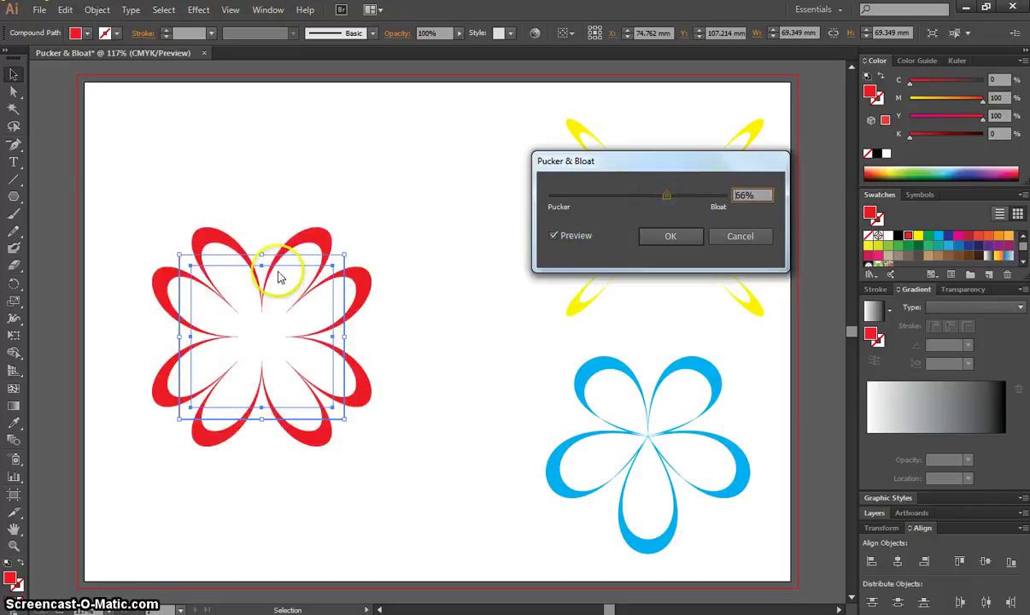
pyautogui.click(685, 197)
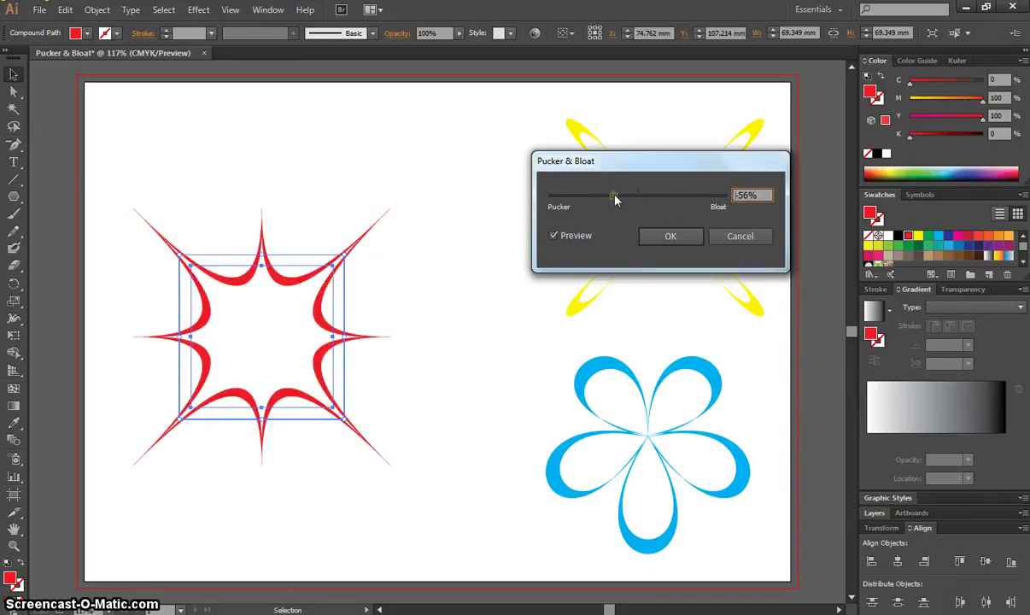
pyautogui.click(580, 197)
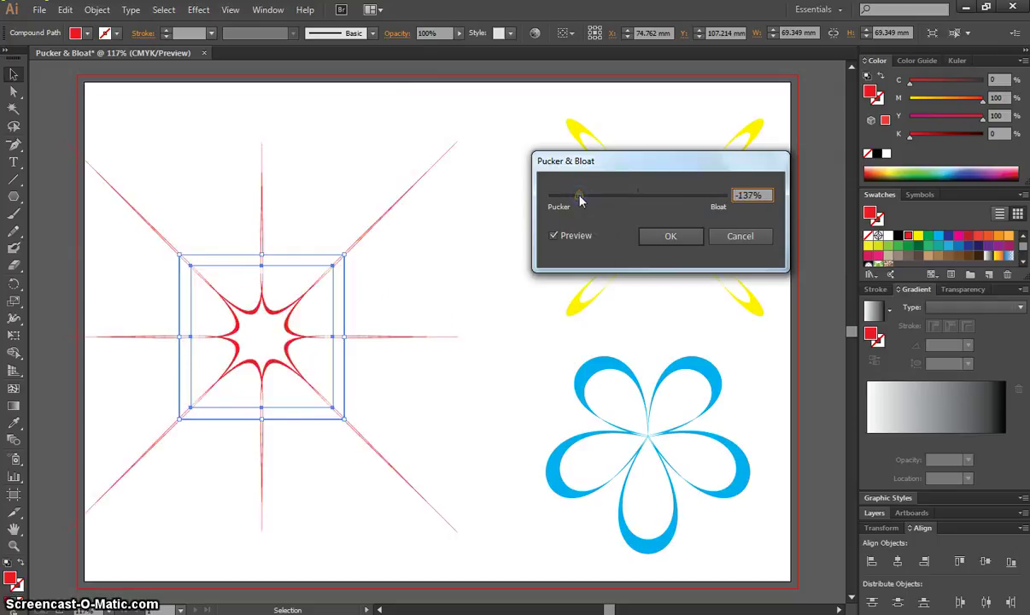
pyautogui.moveTo(596, 199); pyautogui.dragTo(600, 196)
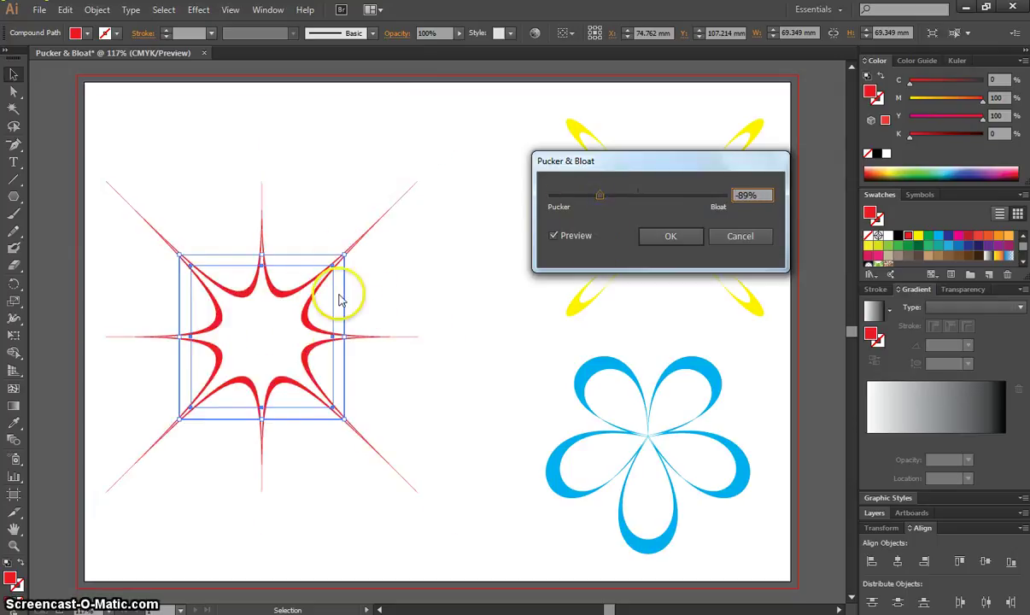
# Step: Discard the previous effect and add more anchor points along the red square's sides
pyautogui.click(738, 236)
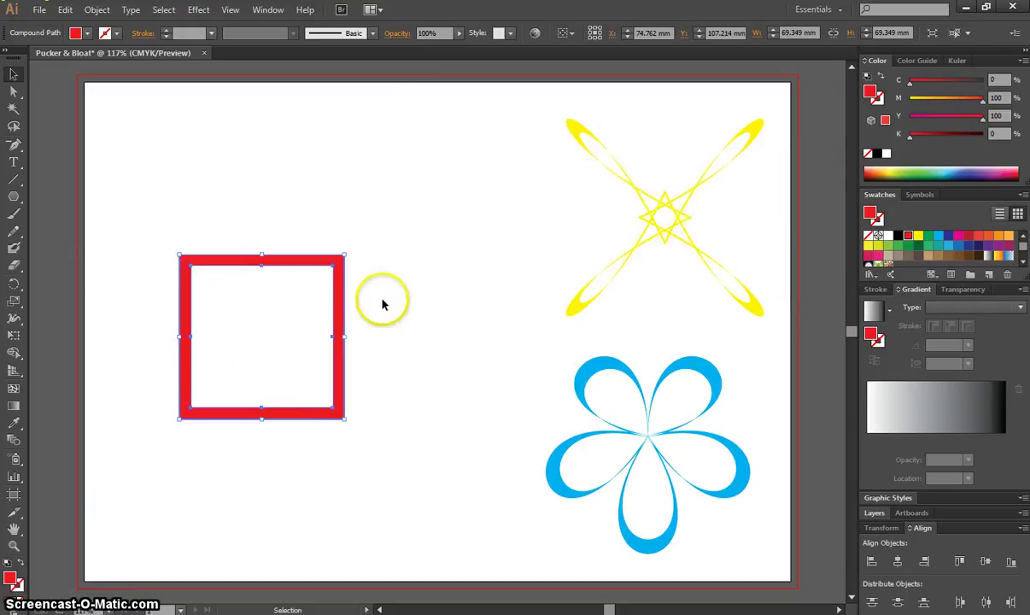
pyautogui.click(96, 9)
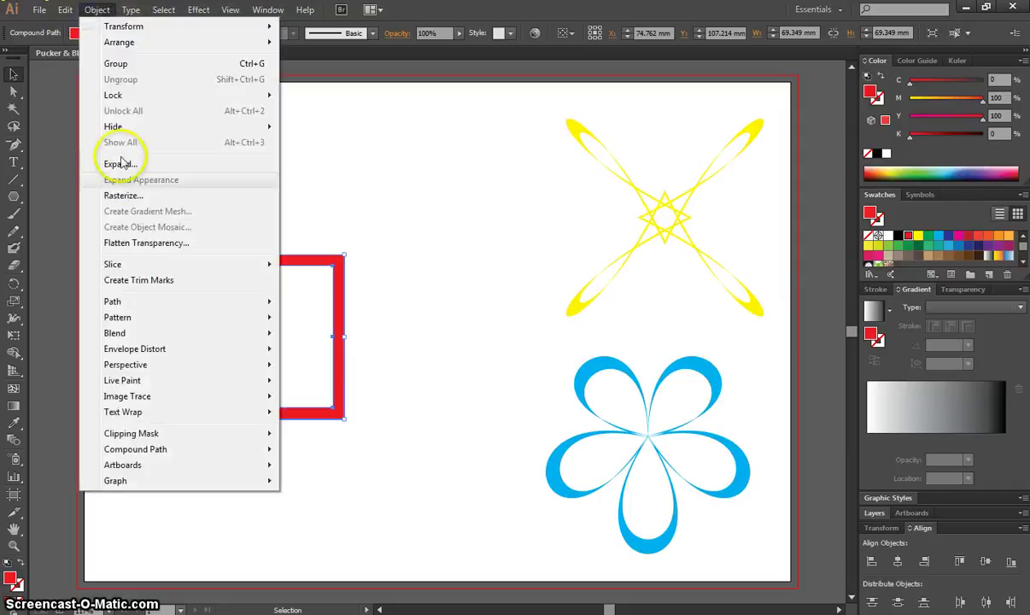
pyautogui.moveTo(118, 302)
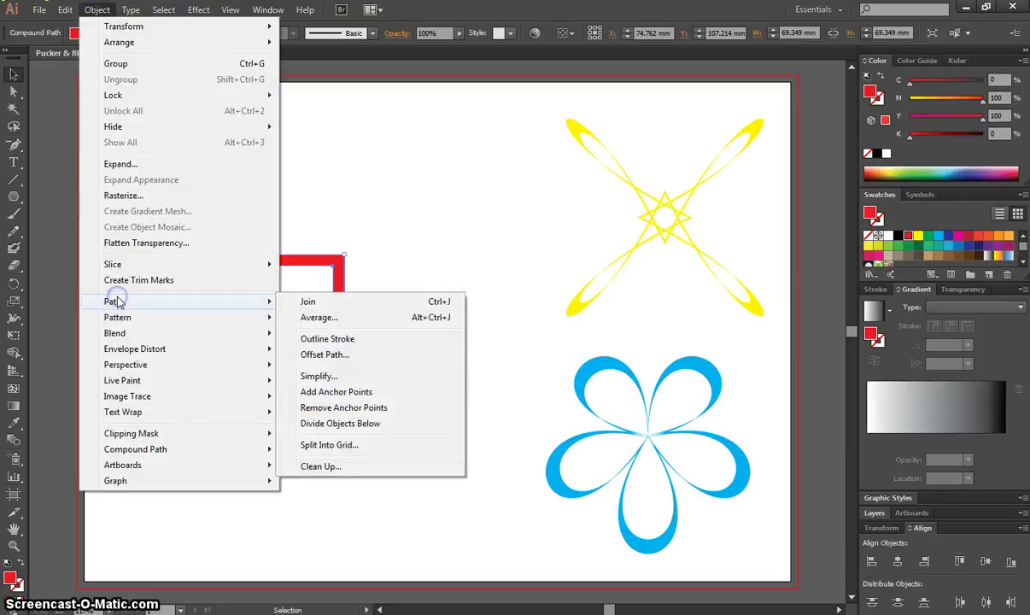
pyautogui.click(373, 392)
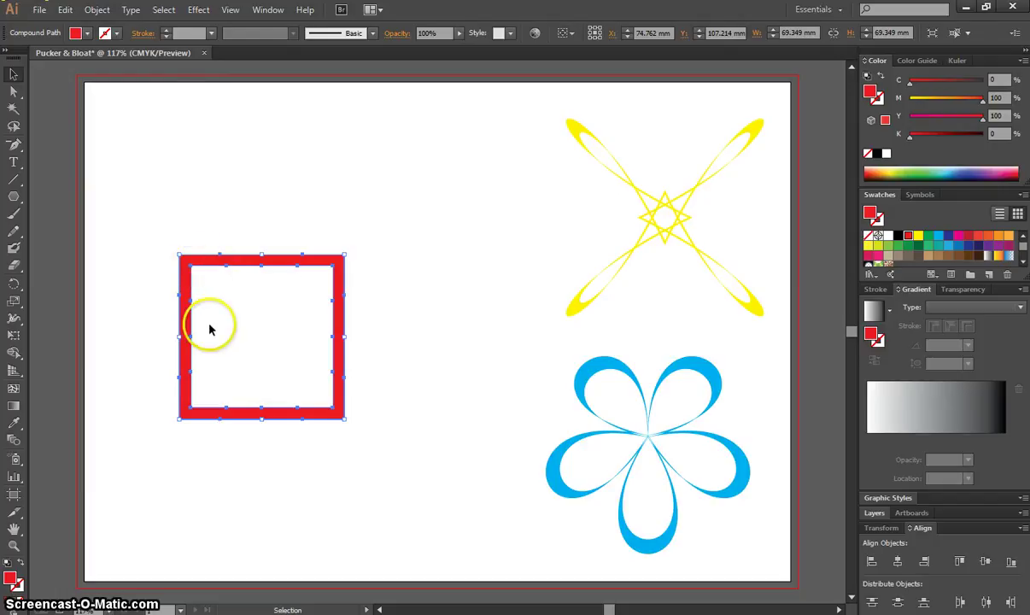
# Step: Apply a -50% Pucker & Bloat to the square, turning it into a spiky starburst
pyautogui.click(199, 10)
pyautogui.click(257, 103)
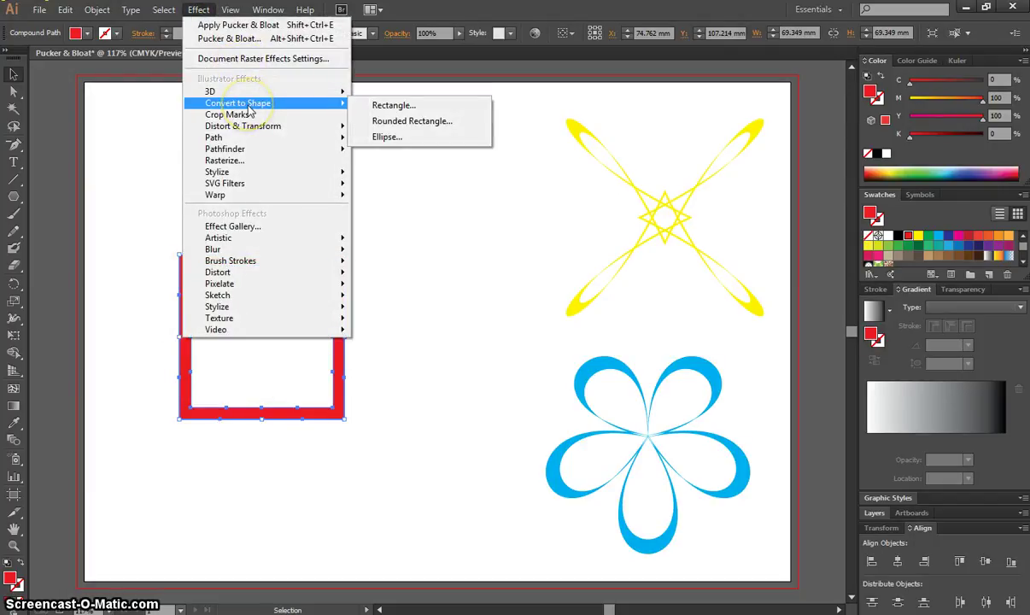
pyautogui.moveTo(265, 126)
pyautogui.click(392, 142)
pyautogui.click(579, 235)
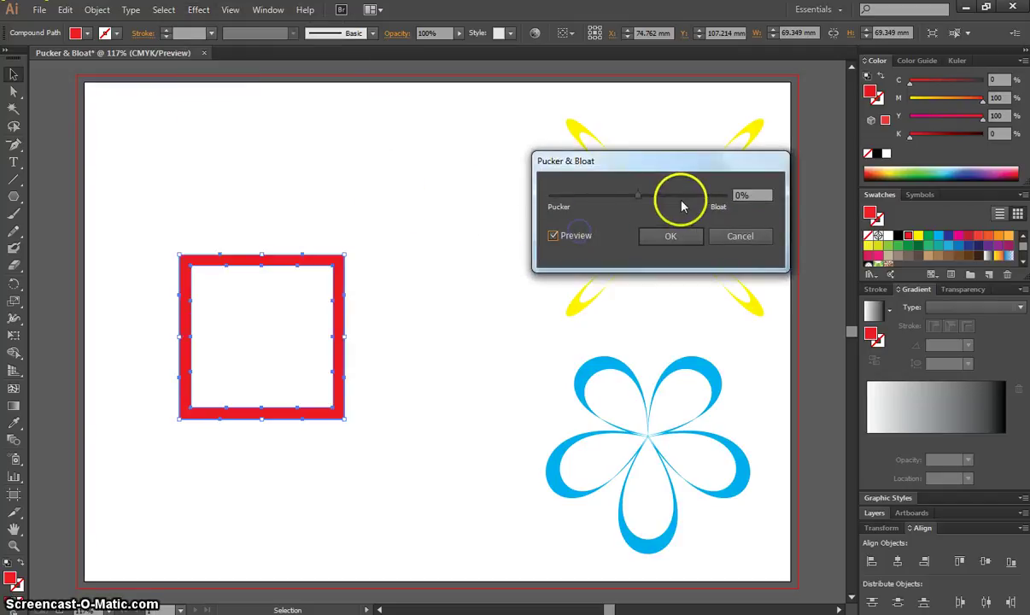
pyautogui.moveTo(662, 199); pyautogui.dragTo(718, 196)
pyautogui.moveTo(608, 199)
pyautogui.mouseDown()
pyautogui.moveTo(598, 203)
pyautogui.moveTo(617, 199)
pyautogui.mouseUp()
pyautogui.click(670, 236)
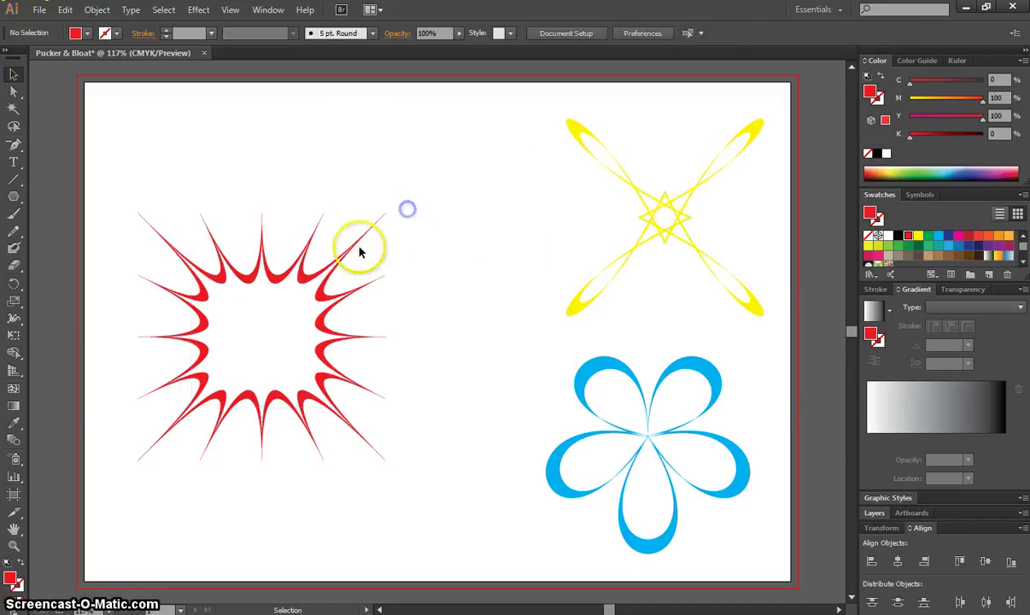
# Step: Move the starburst up and right, give it a gradient fill, and turn one stop green
pyautogui.moveTo(341, 259); pyautogui.dragTo(381, 226)
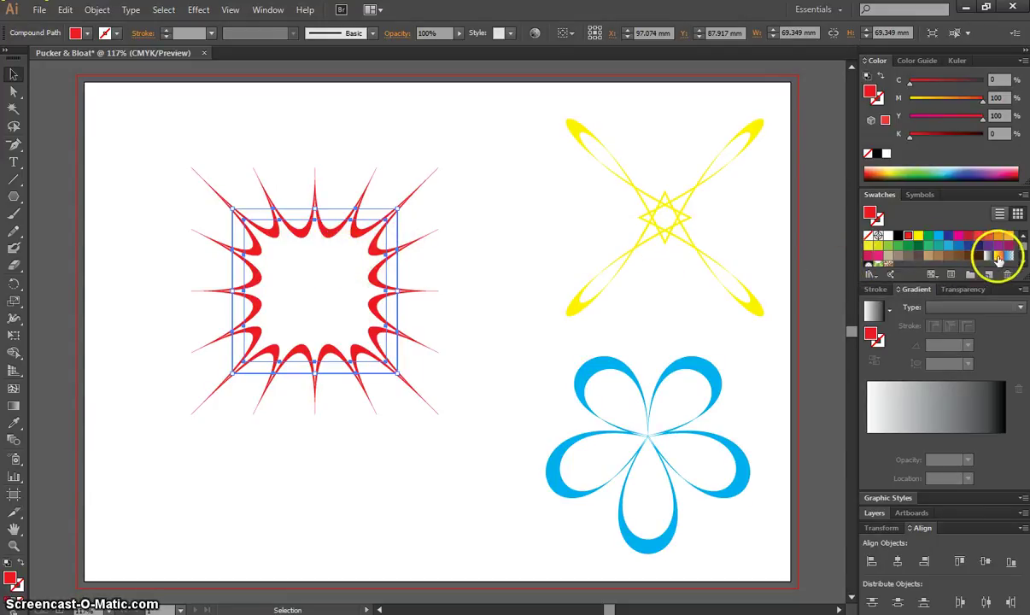
pyautogui.click(997, 256)
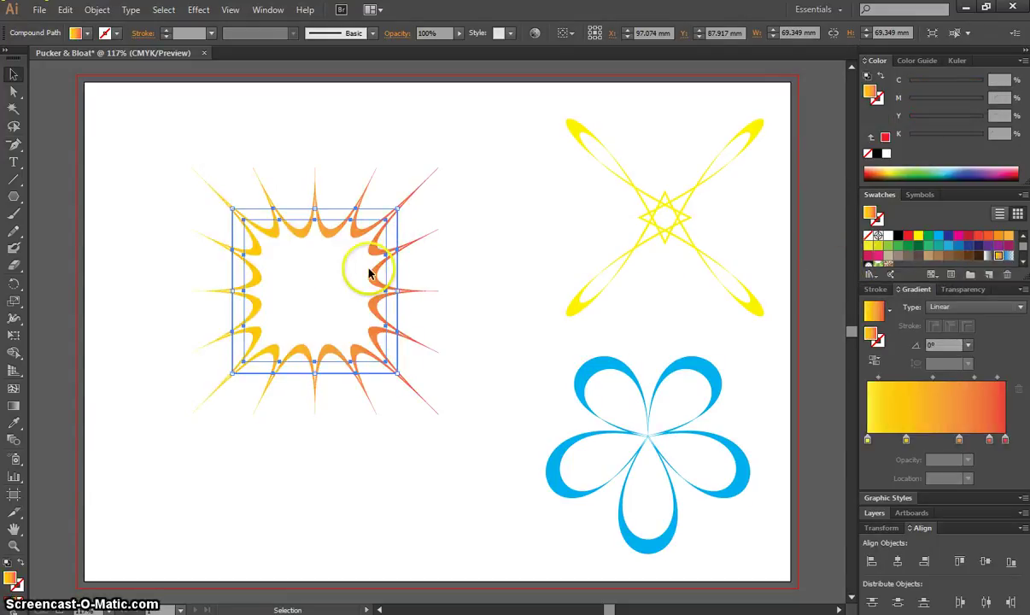
pyautogui.click(906, 438)
pyautogui.moveTo(915, 88); pyautogui.dragTo(982, 88)
# Step: Add cyan and red stops to the gradient and fine-tune the stop and blend positions
pyautogui.moveTo(915, 234); pyautogui.dragTo(958, 440)
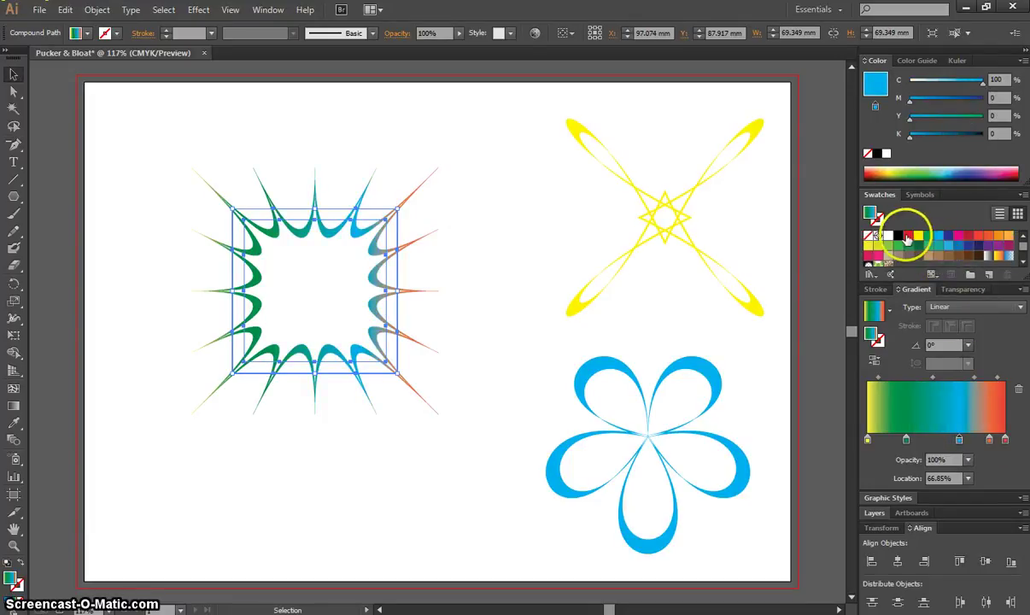
pyautogui.moveTo(909, 240); pyautogui.dragTo(993, 442)
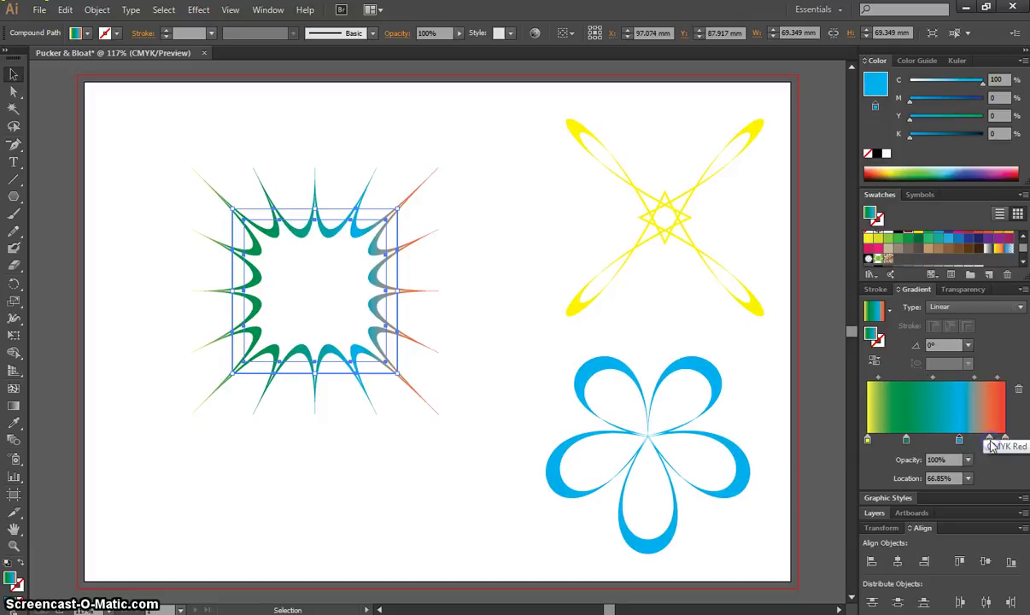
pyautogui.moveTo(991, 445); pyautogui.dragTo(1005, 441)
pyautogui.scroll(2, 911, 237)
pyautogui.click(991, 442)
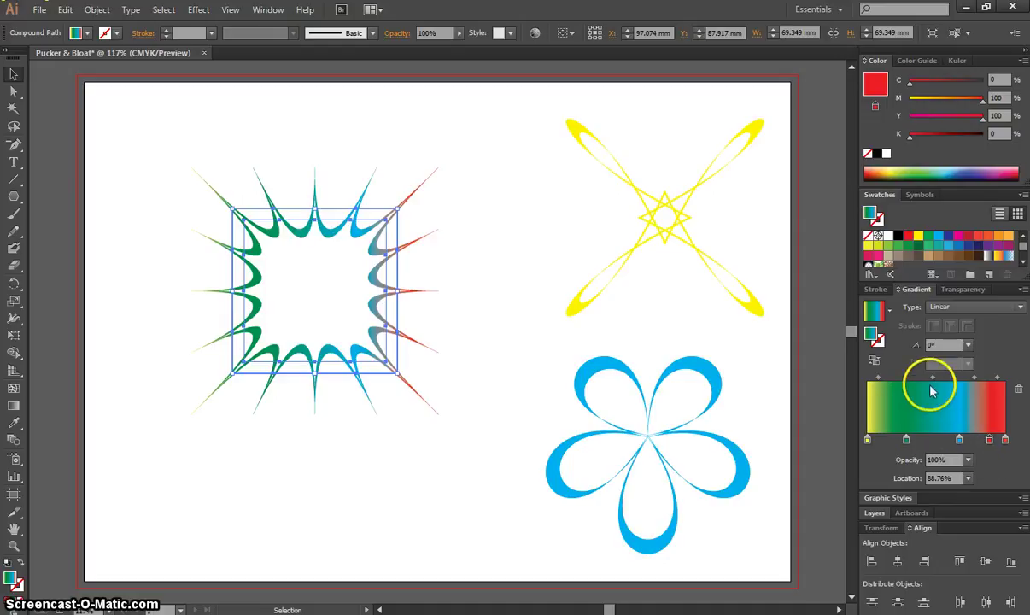
pyautogui.moveTo(931, 377); pyautogui.dragTo(926, 380)
pyautogui.moveTo(963, 442)
pyautogui.mouseDown()
pyautogui.moveTo(954, 442)
pyautogui.moveTo(982, 448)
pyautogui.mouseUp()
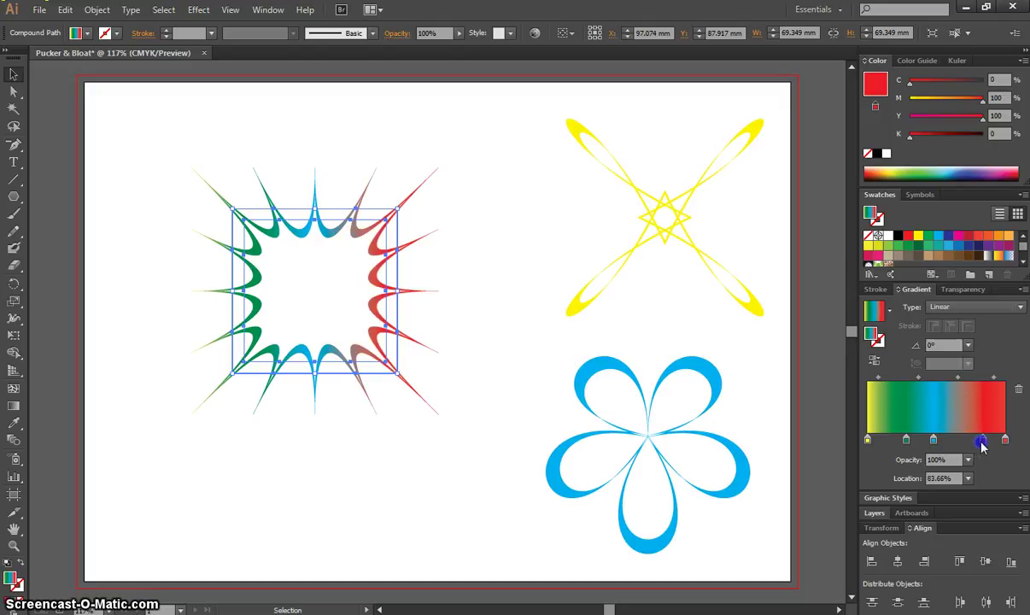
pyautogui.click(879, 379)
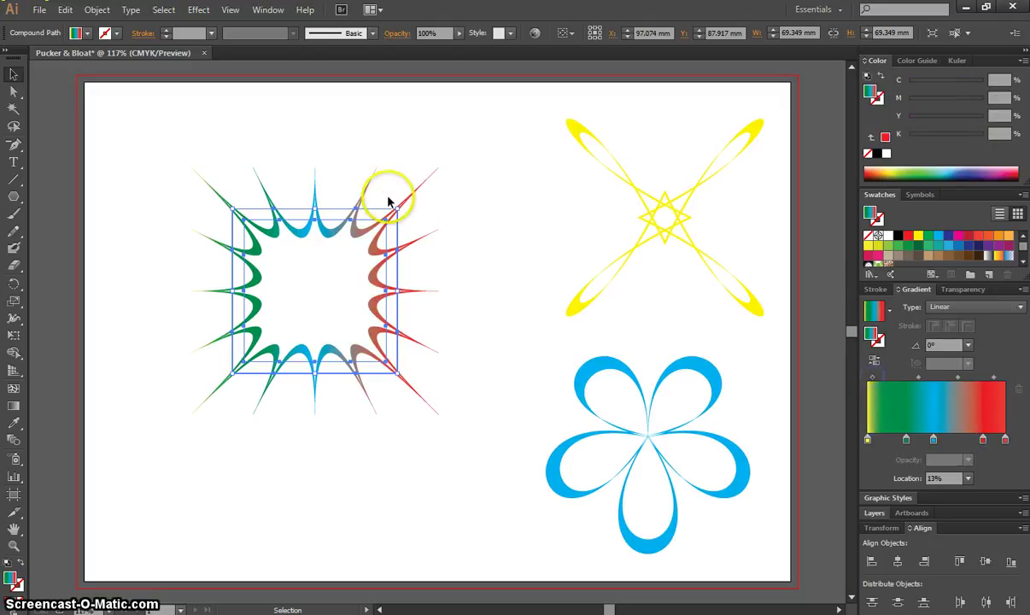
# Step: Reselect the starburst and set its gradient angle to 150°
pyautogui.click(344, 157)
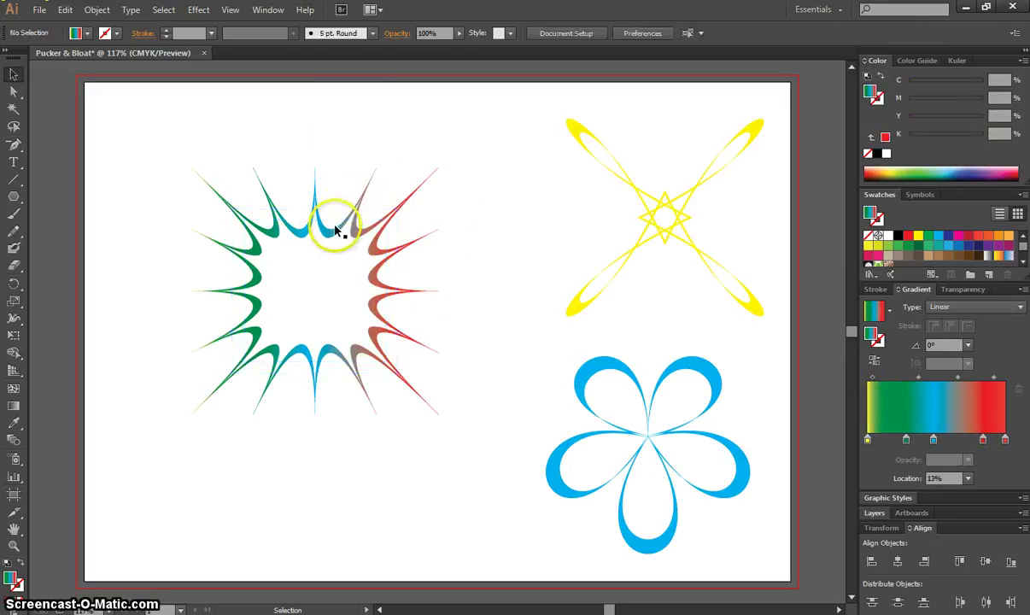
pyautogui.click(341, 226)
pyautogui.click(966, 345)
pyautogui.click(979, 282)
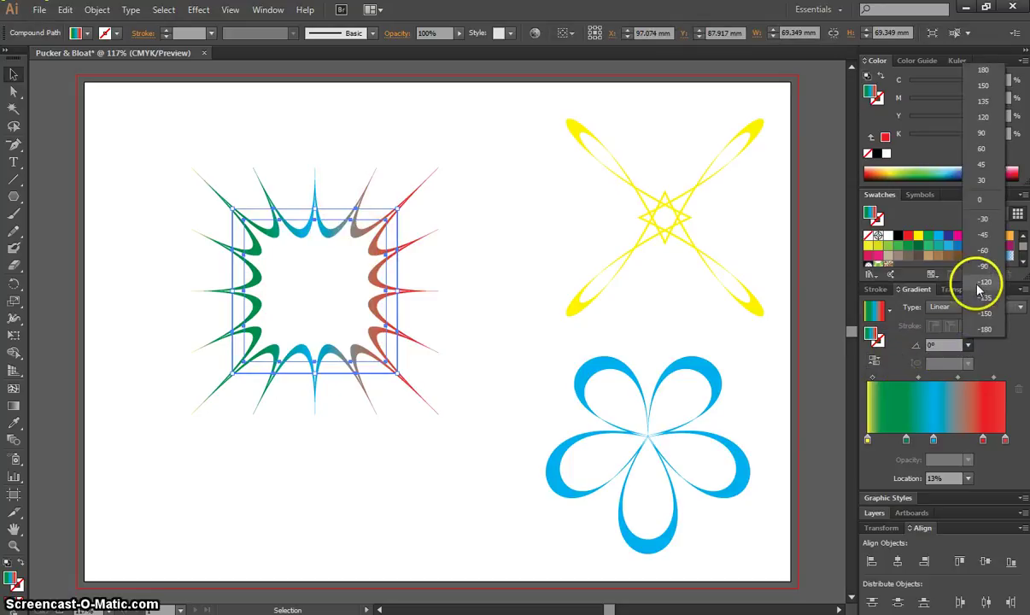
pyautogui.click(967, 345)
pyautogui.click(982, 95)
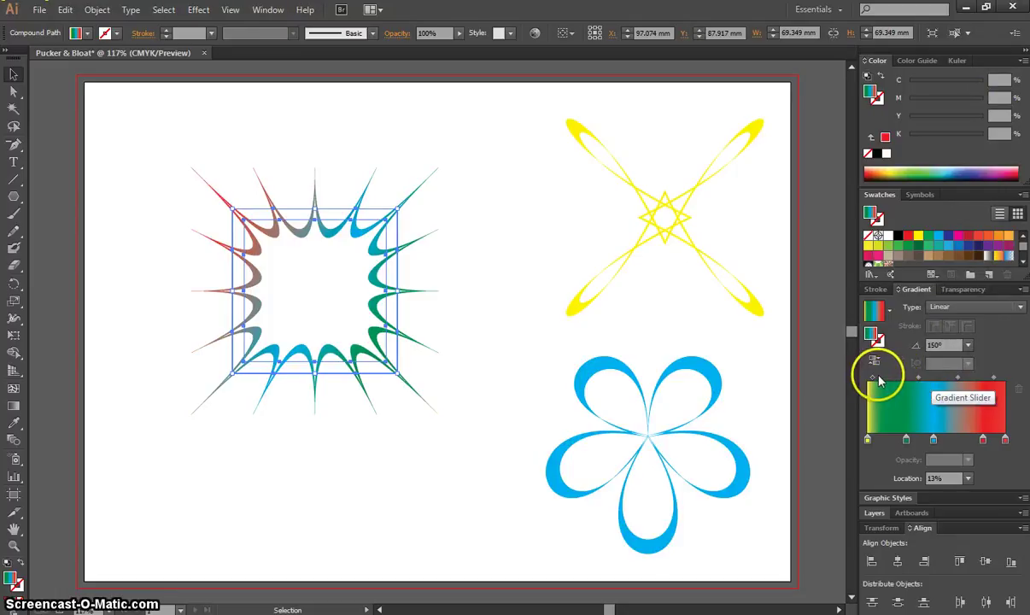
# Step: Add a yellow stop at the gradient's left end and widen the yellow band, then deselect
pyautogui.moveTo(867, 440); pyautogui.dragTo(879, 444)
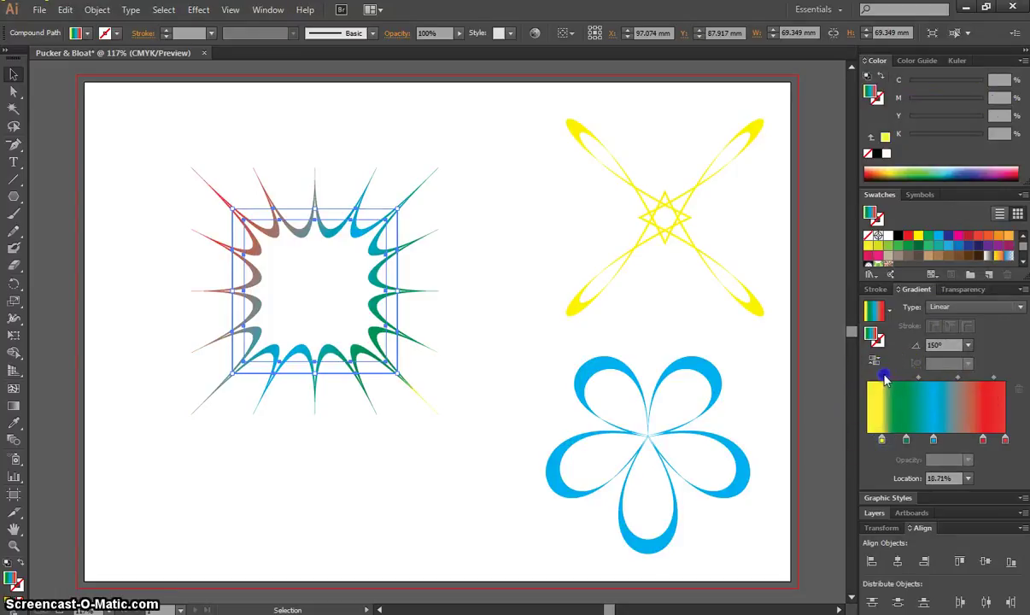
pyautogui.moveTo(885, 377); pyautogui.dragTo(902, 380)
pyautogui.click(515, 270)
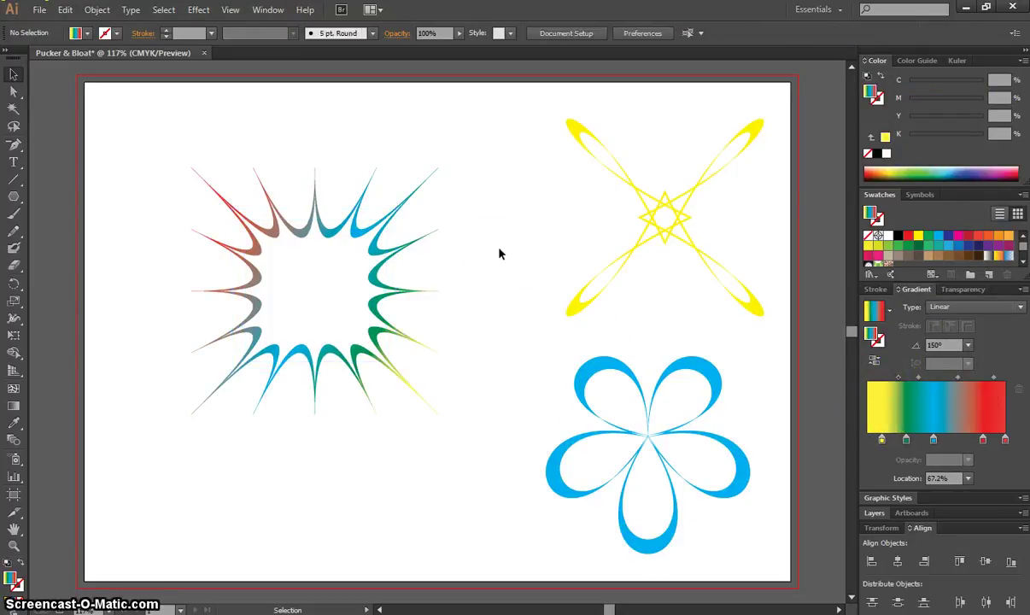